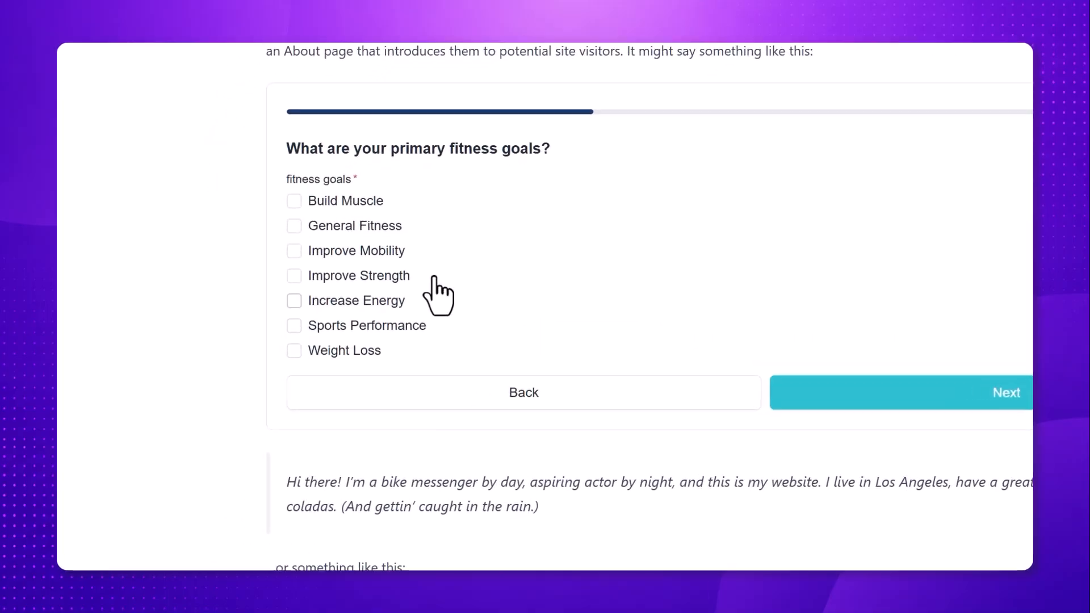
- Advance the sample page's quiz past the fitness goals question and choose Occasionally Active as the current activity level
{"action": "left_click", "coordinate": [999, 386]}
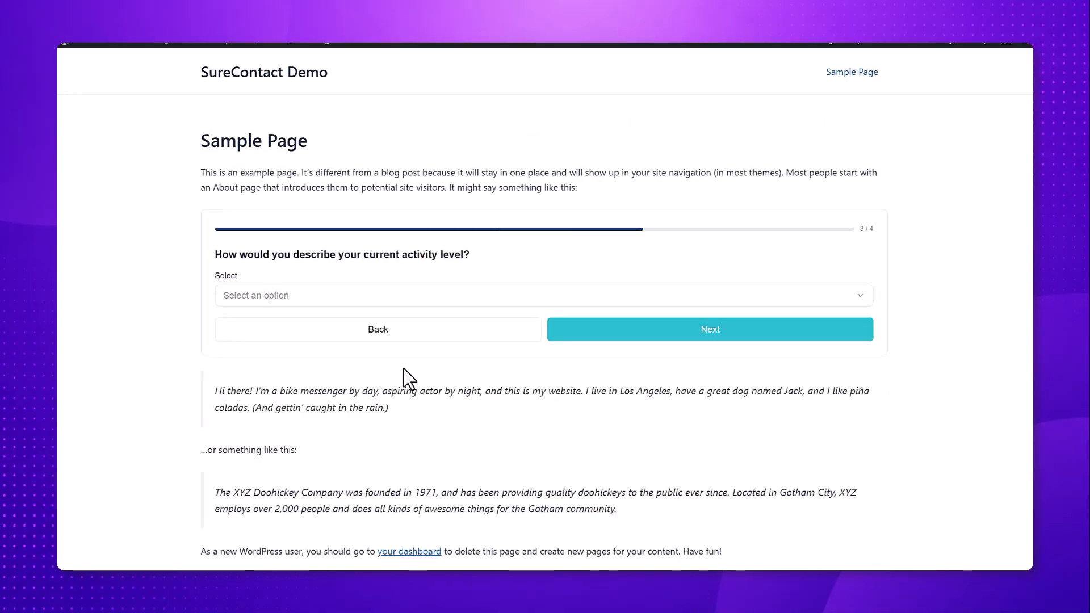
{"action": "left_click", "coordinate": [331, 306]}
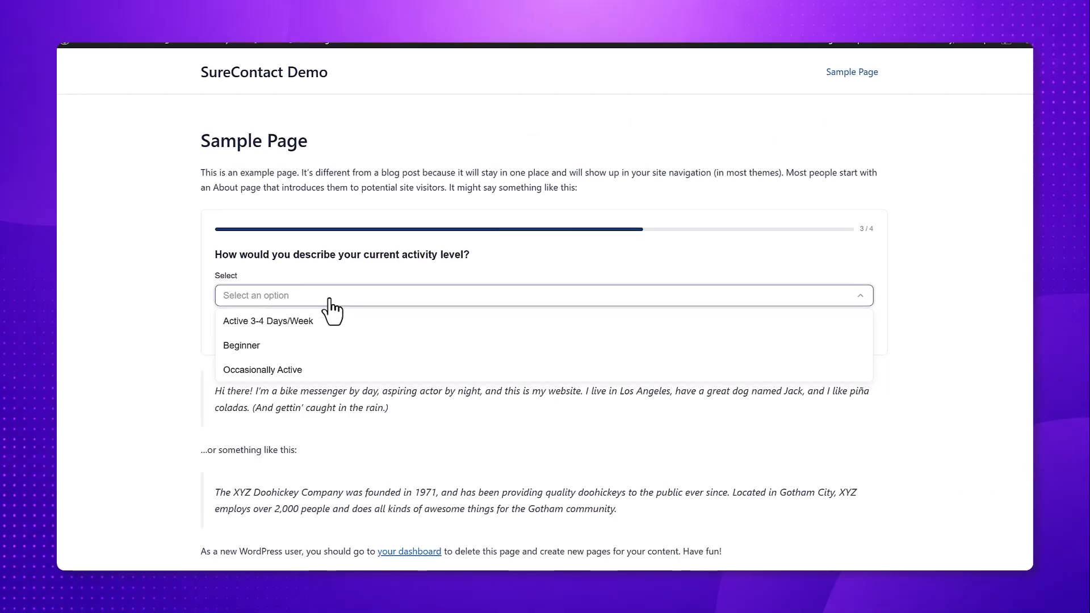
{"action": "left_click", "coordinate": [299, 370]}
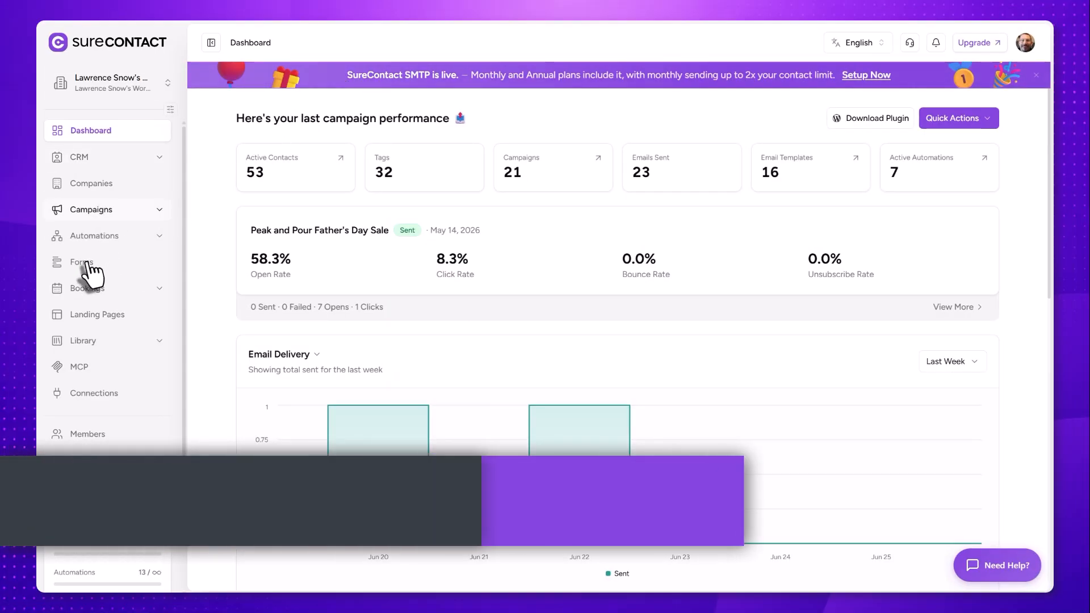
- Create a new form named "Harborview Fitness Consultation form"
{"action": "left_click", "coordinate": [85, 262]}
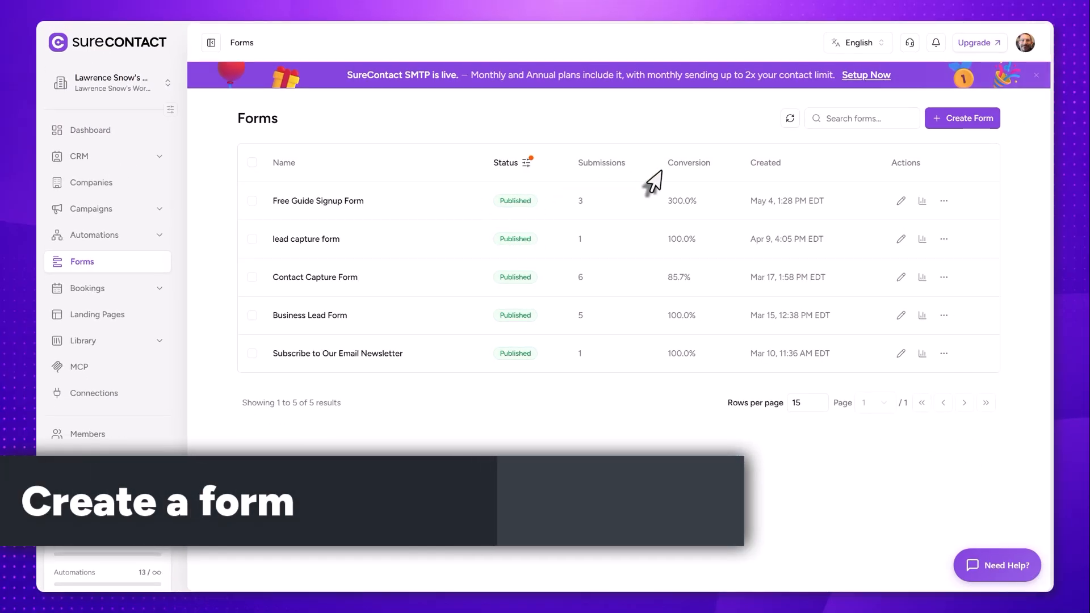
{"action": "left_click", "coordinate": [964, 123]}
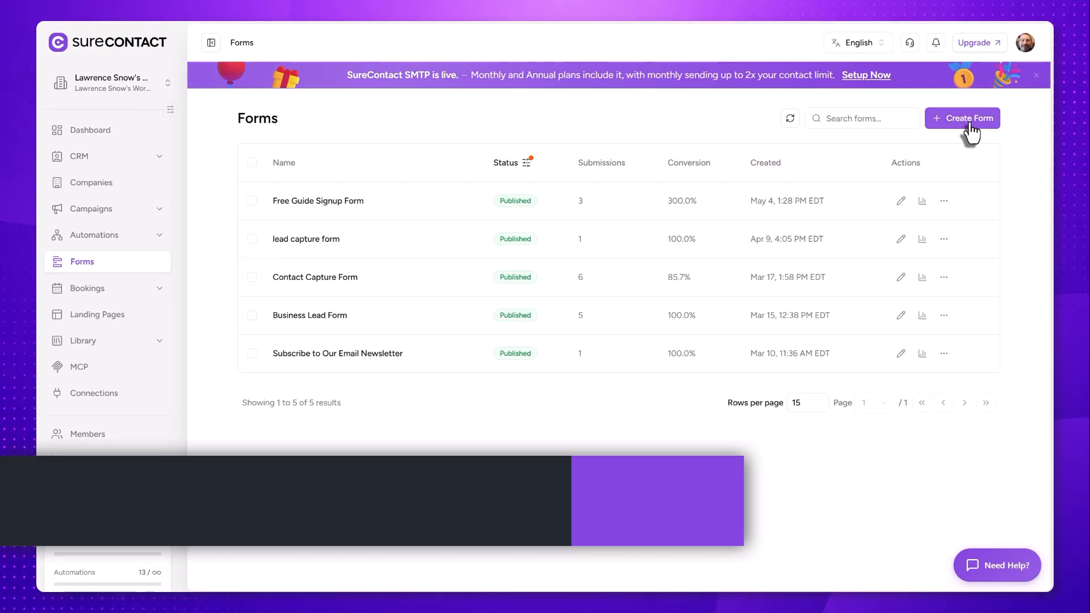
{"action": "type", "text": "Har"}
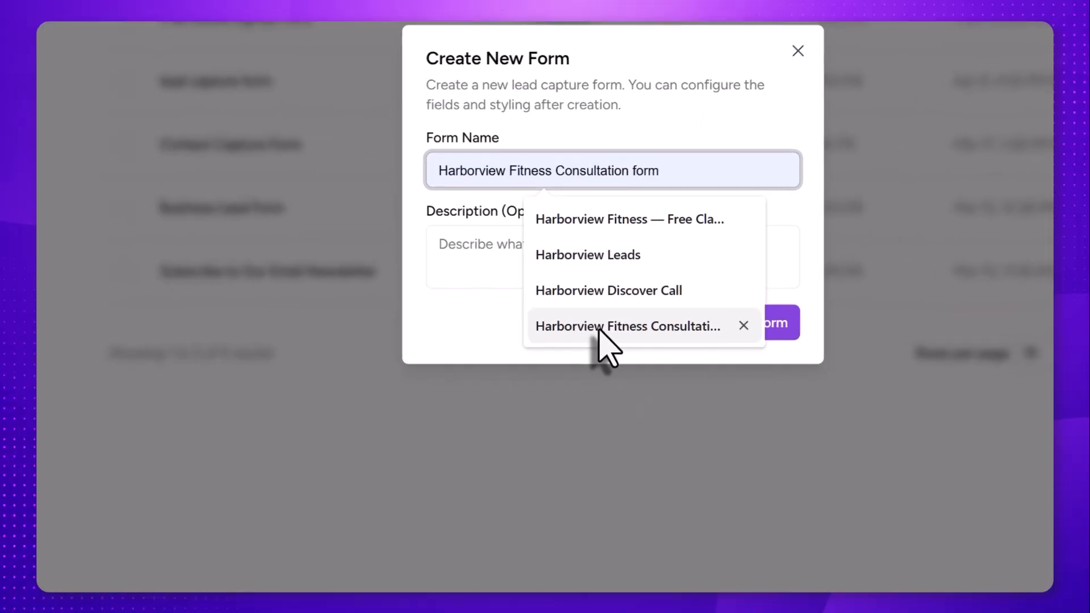
{"action": "left_click", "coordinate": [537, 389]}
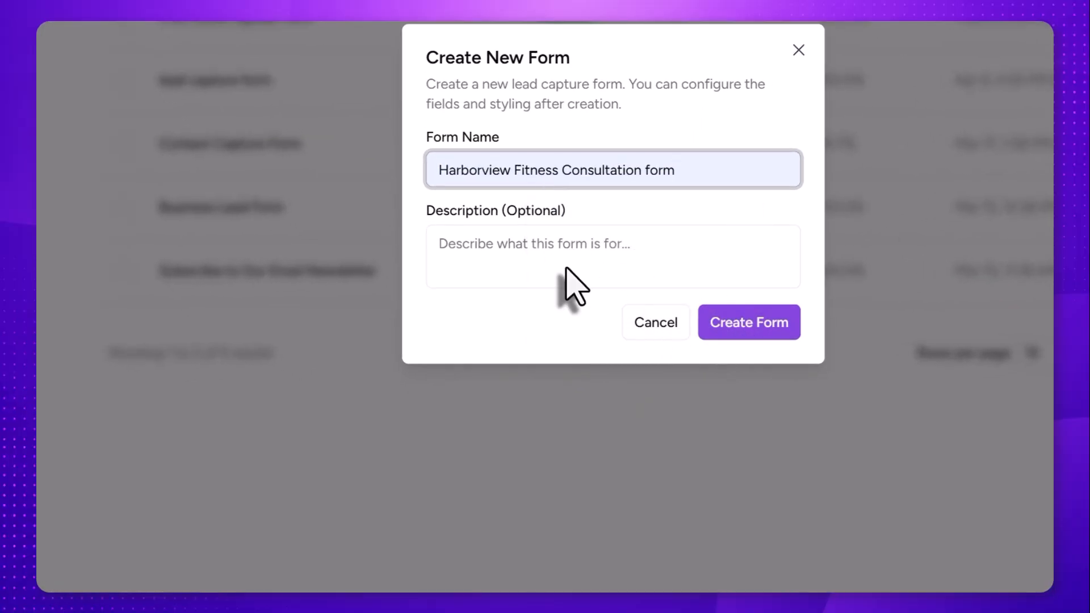
{"action": "left_click", "coordinate": [747, 333]}
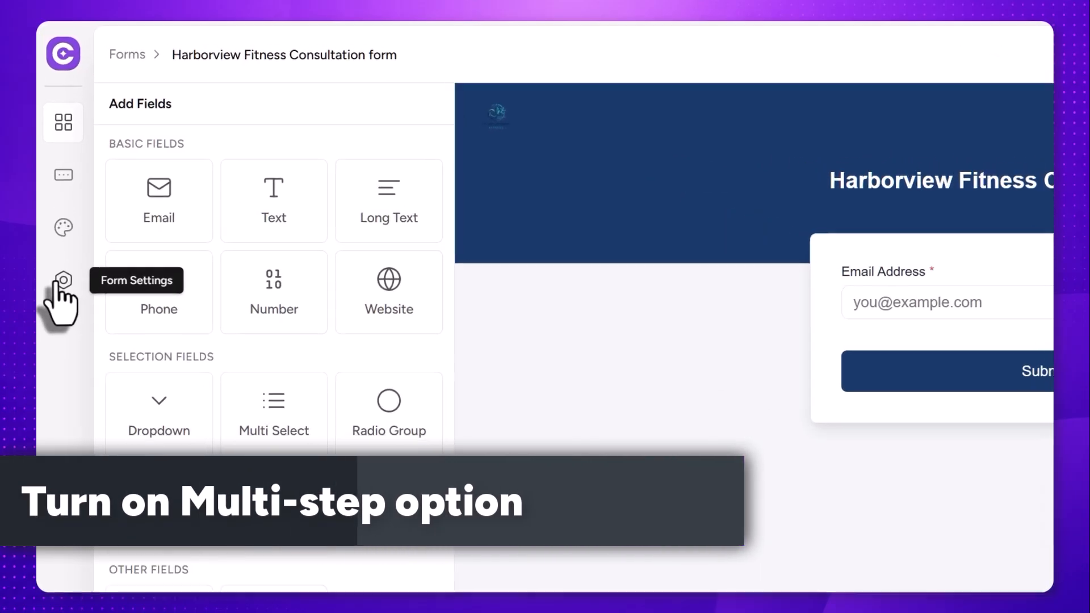
- Turn on the Multi-step Form option in the form's display settings and review the available progress styles
{"action": "left_click", "coordinate": [61, 281]}
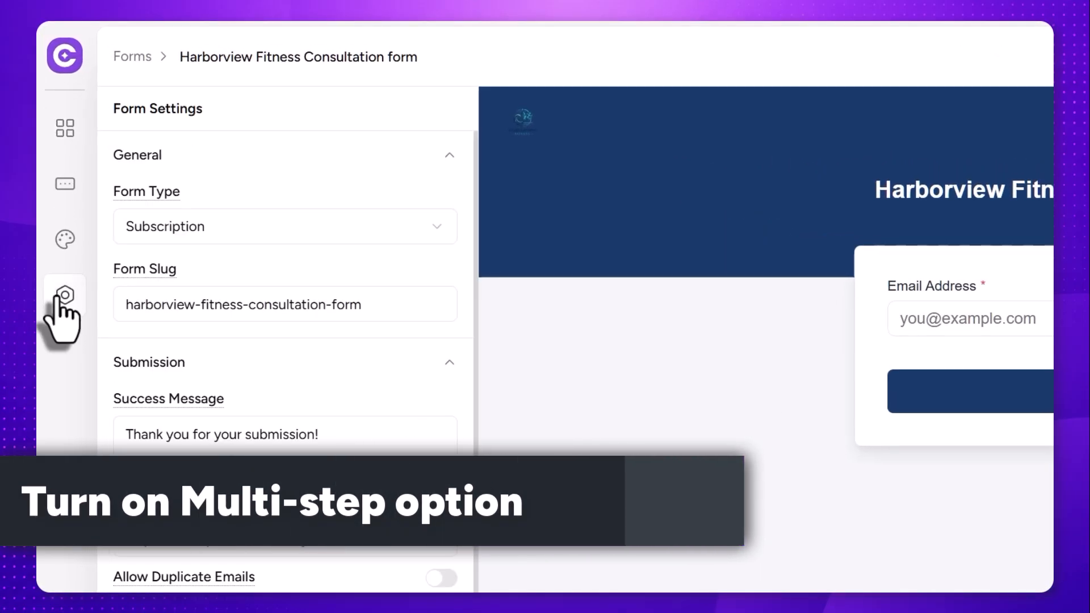
{"action": "scroll", "coordinate": [281, 448], "scroll_direction": "down", "scroll_amount": 2}
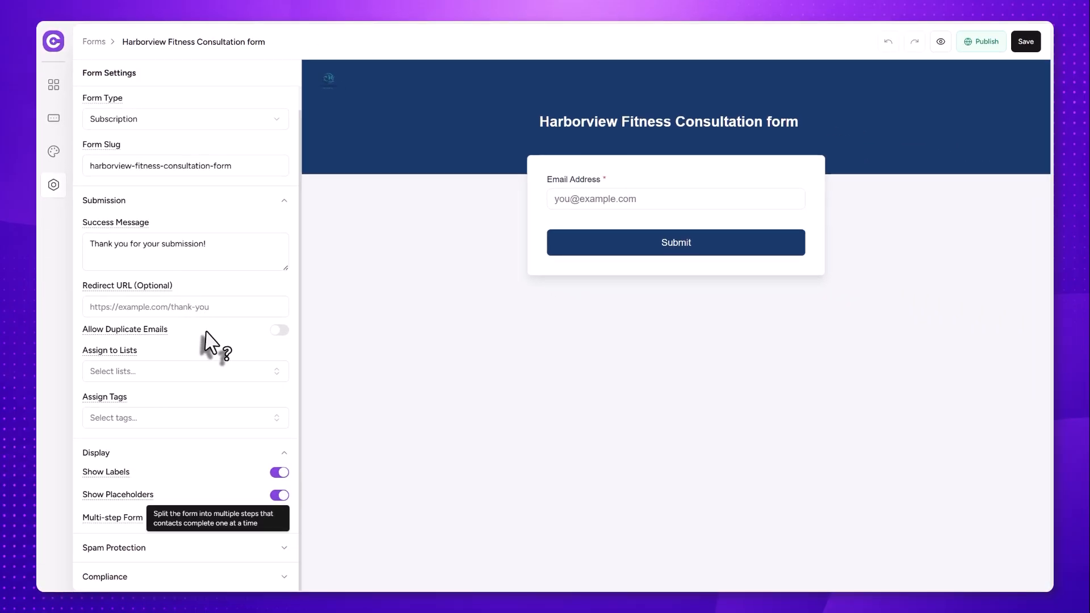
{"action": "left_click", "coordinate": [280, 517]}
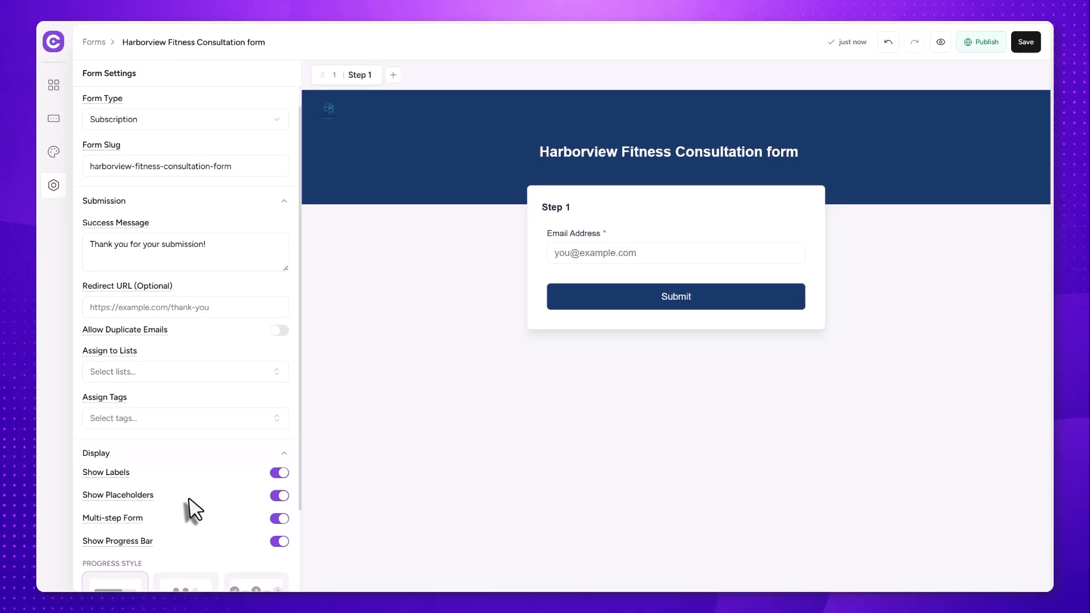
{"action": "scroll", "coordinate": [190, 507], "scroll_direction": "down", "scroll_amount": 3}
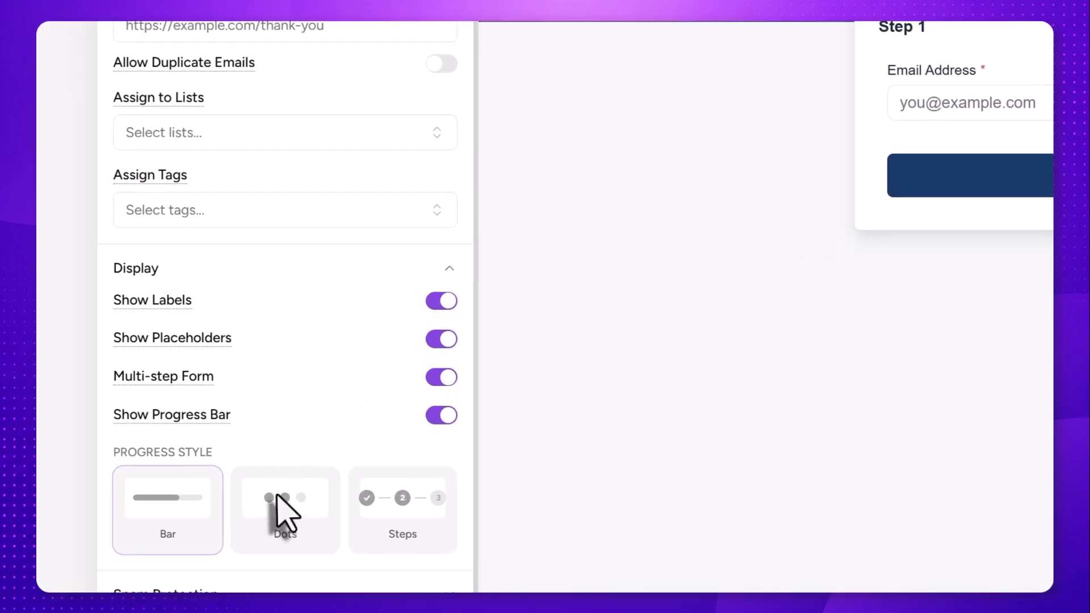
{"action": "mouse_move", "coordinate": [157, 456]}
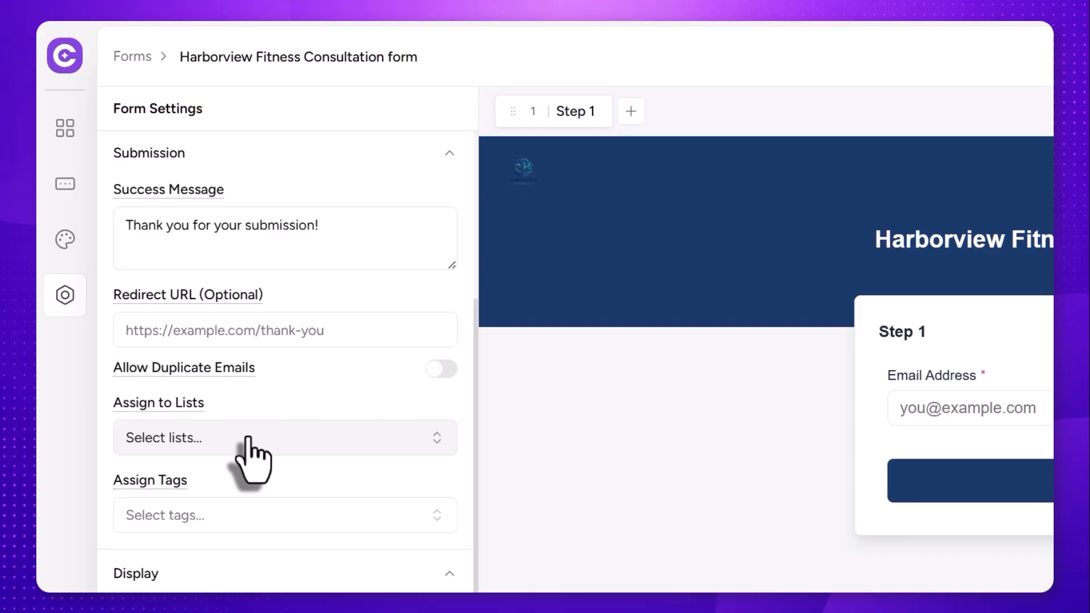
- Assign the form's submissions to the Harborview Leads list and the HB Consultation tag
{"action": "left_click", "coordinate": [248, 437]}
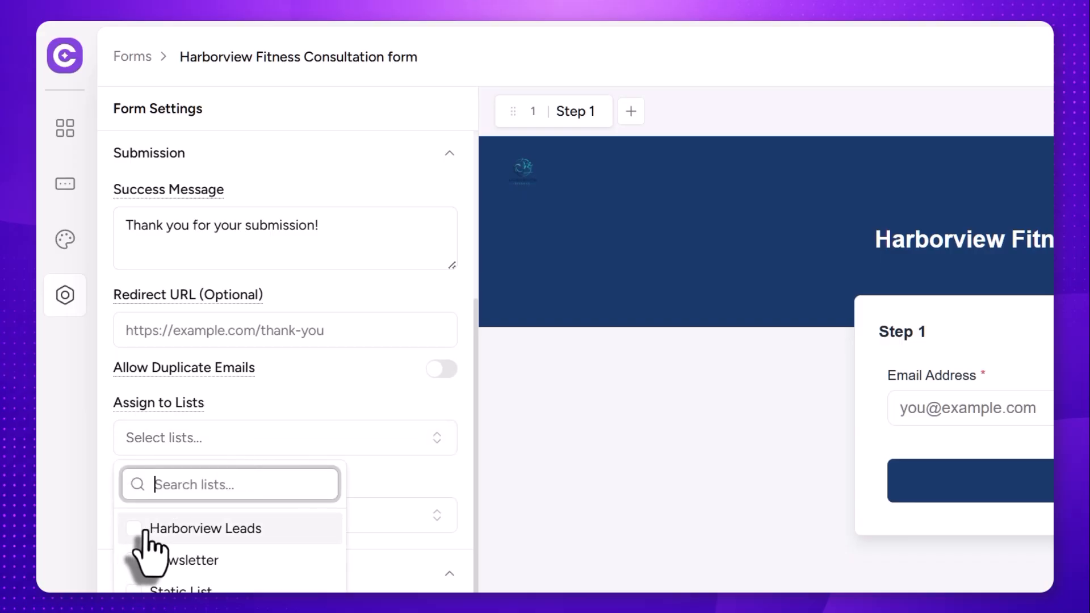
{"action": "left_click", "coordinate": [173, 529]}
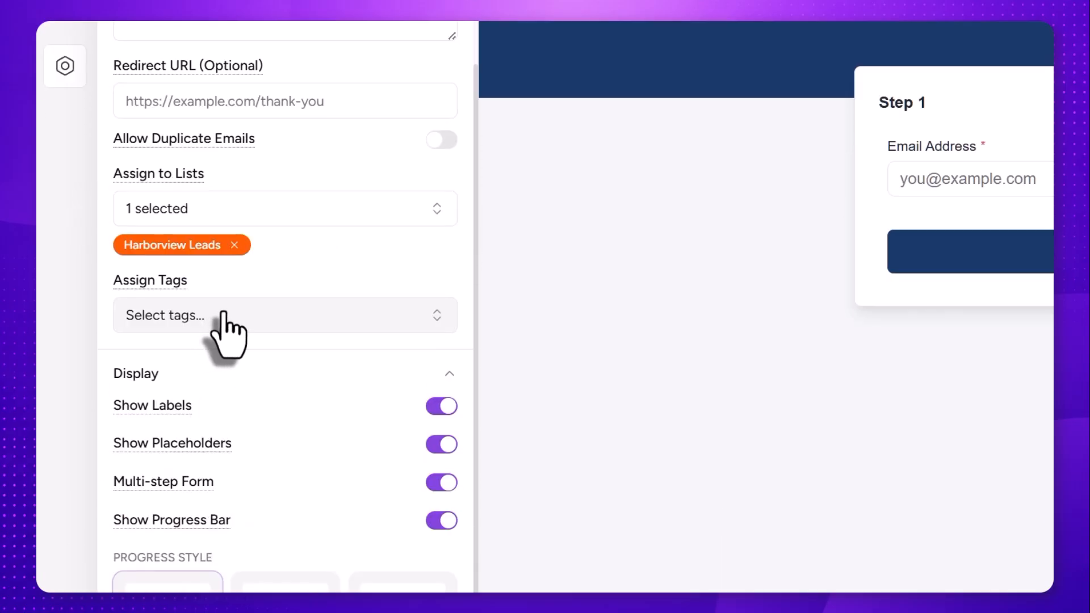
{"action": "left_click", "coordinate": [224, 316]}
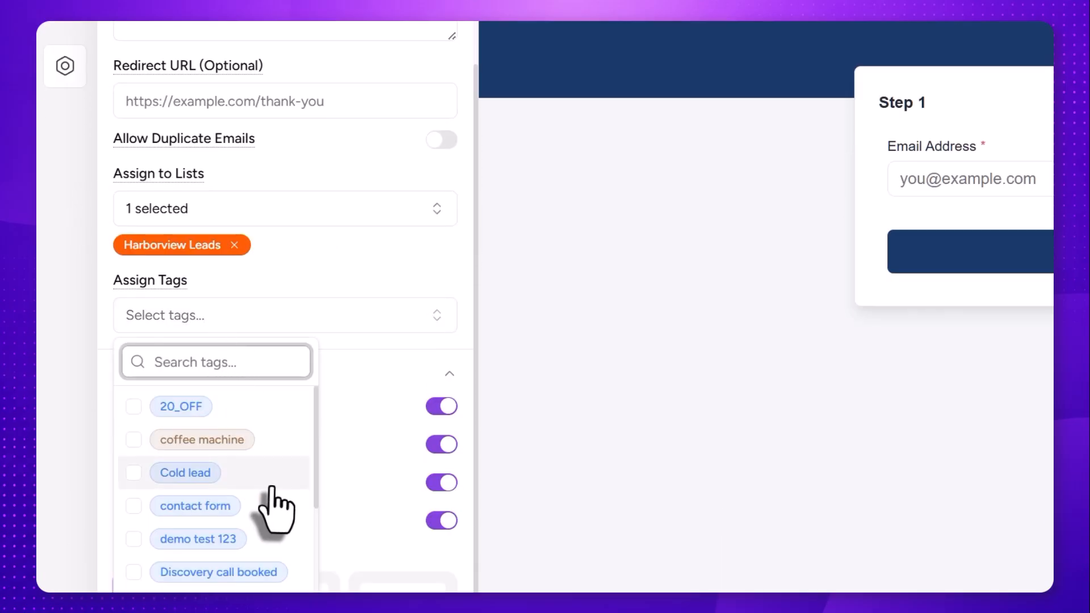
{"action": "scroll", "coordinate": [270, 505], "scroll_direction": "down", "scroll_amount": 3}
{"action": "scroll", "coordinate": [272, 508], "scroll_direction": "down", "scroll_amount": 5}
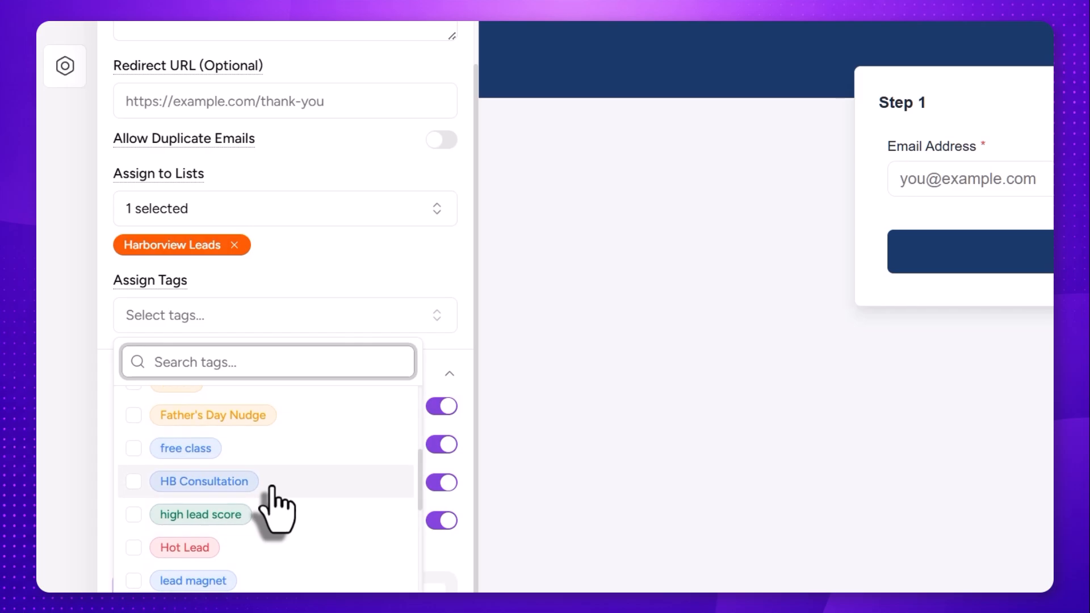
{"action": "left_click", "coordinate": [126, 404]}
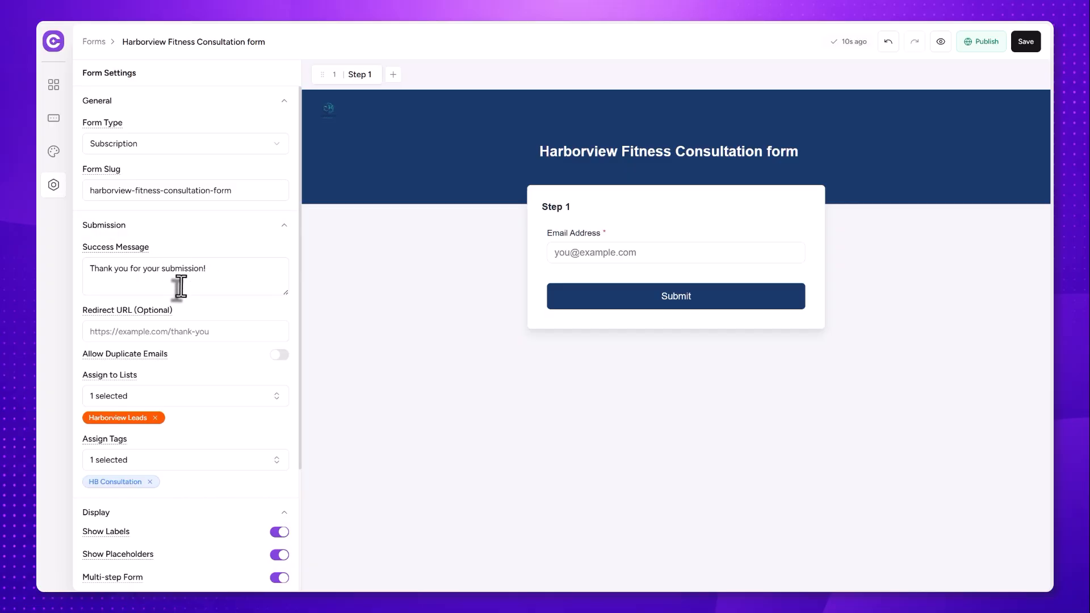
- Add a text field above Email Address in Step 1 and label it First Name
{"action": "left_click", "coordinate": [53, 84]}
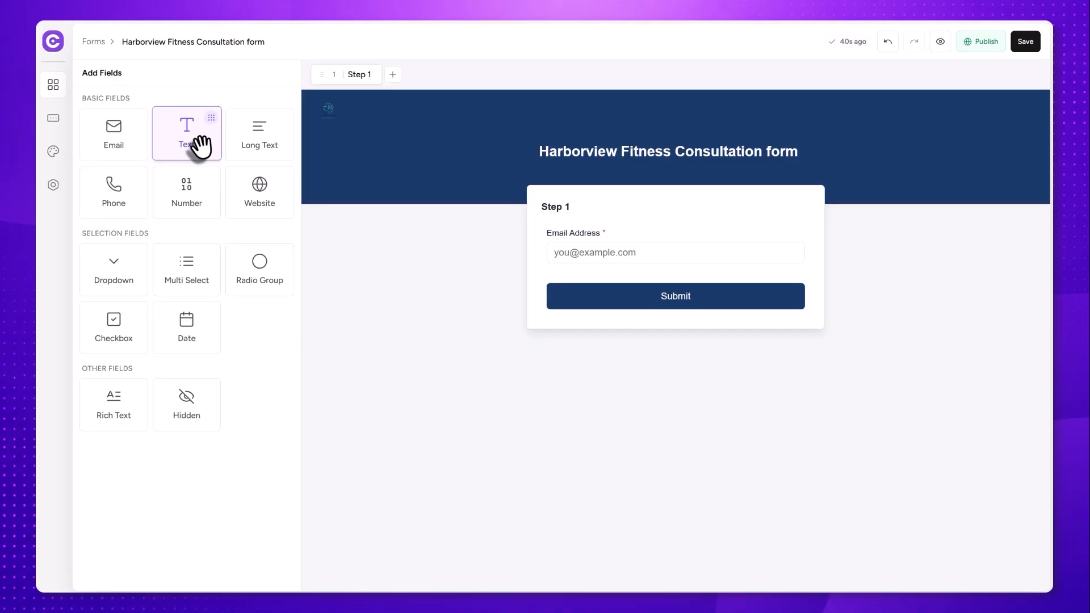
{"action": "left_click_drag", "start_coordinate": [191, 142], "coordinate": [585, 259]}
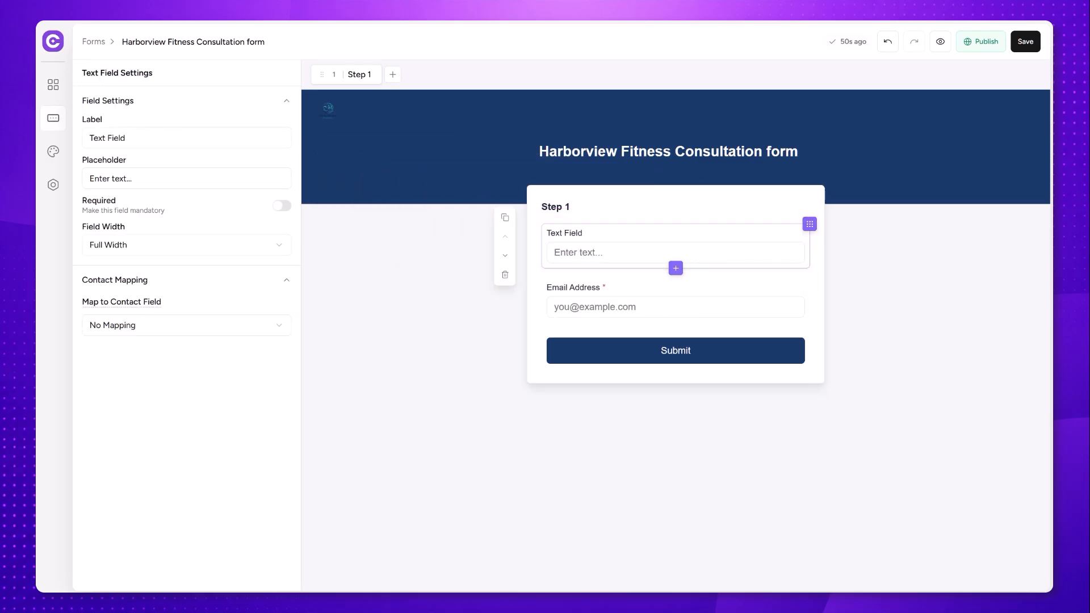
{"action": "left_click_drag", "start_coordinate": [139, 138], "coordinate": [87, 136]}
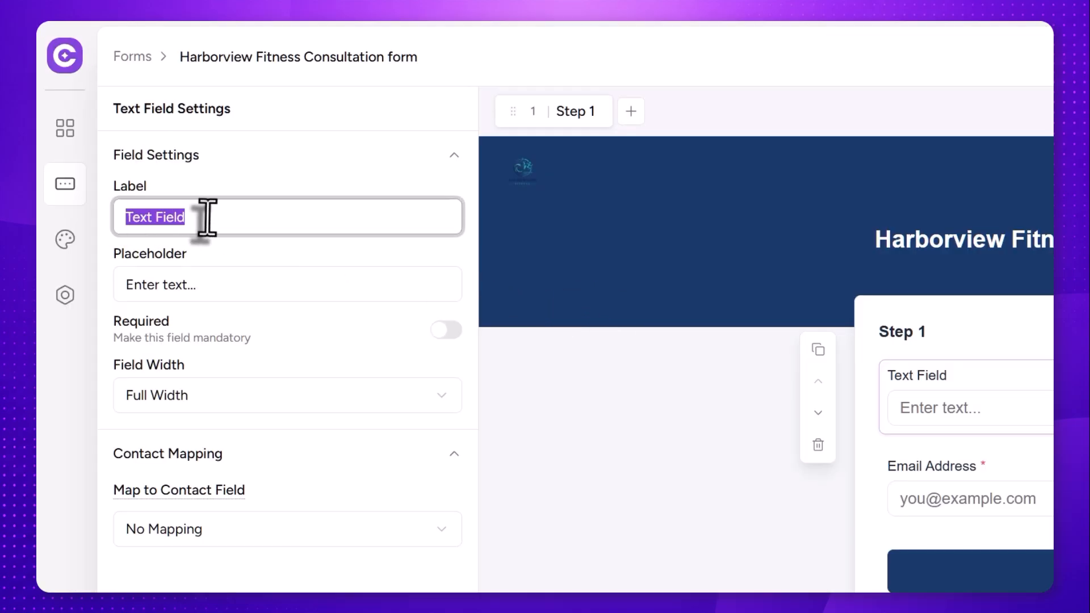
{"action": "type", "text": "F"}
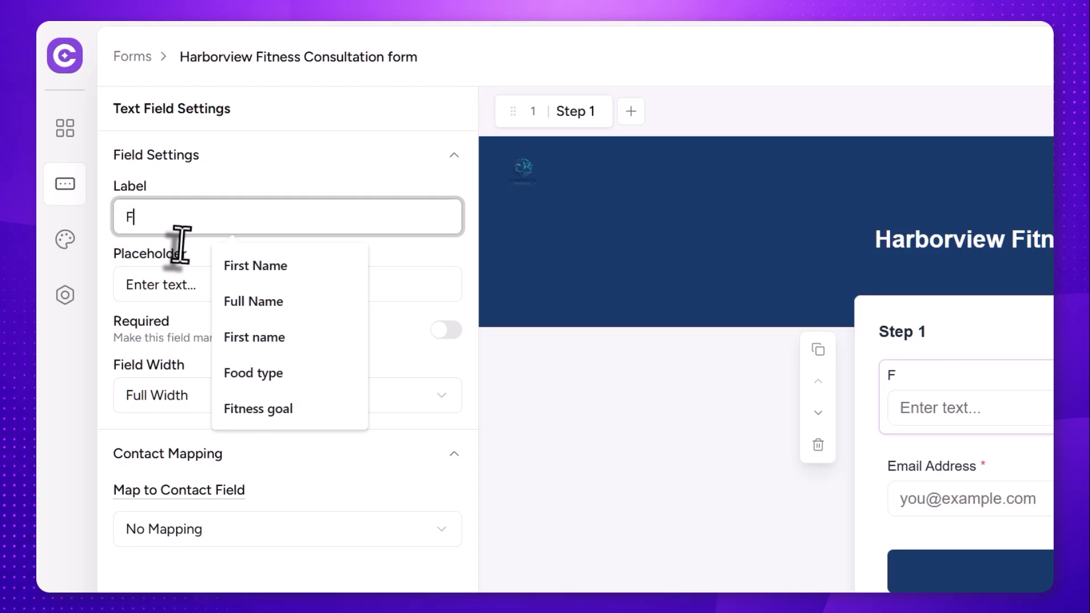
{"action": "left_click", "coordinate": [244, 271]}
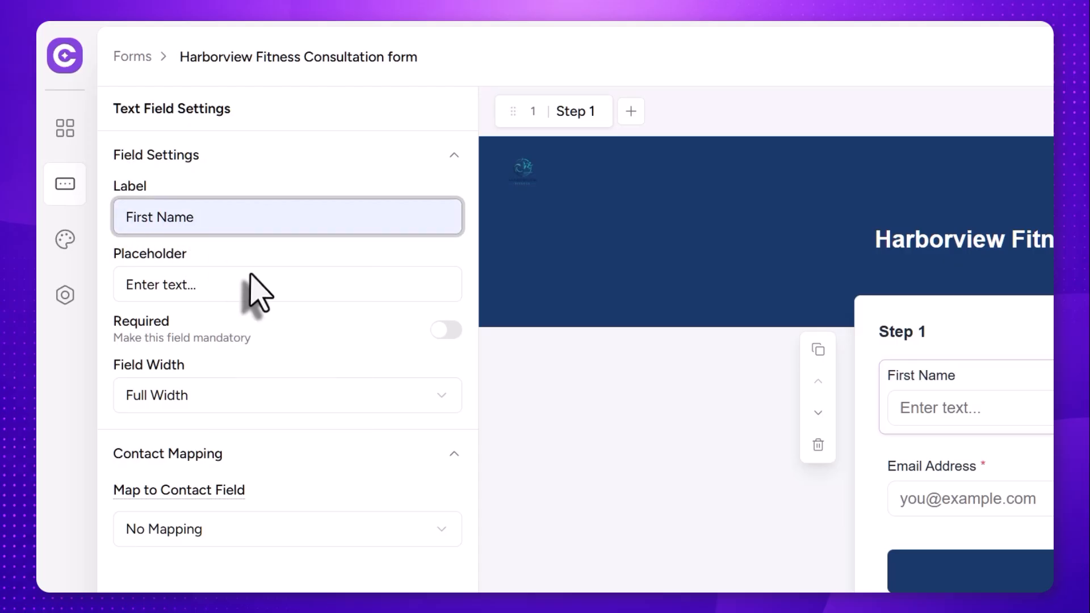
- Make the First Name field required, set it to Half Width, and map it to the First Name contact field
{"action": "left_click", "coordinate": [456, 334]}
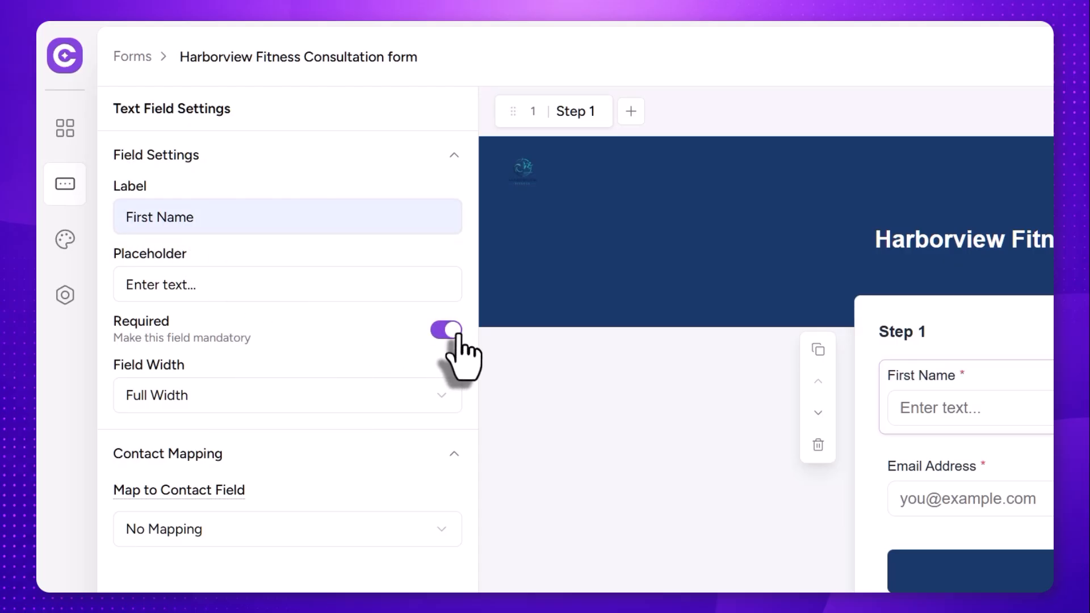
{"action": "left_click", "coordinate": [446, 400]}
{"action": "left_click", "coordinate": [318, 469]}
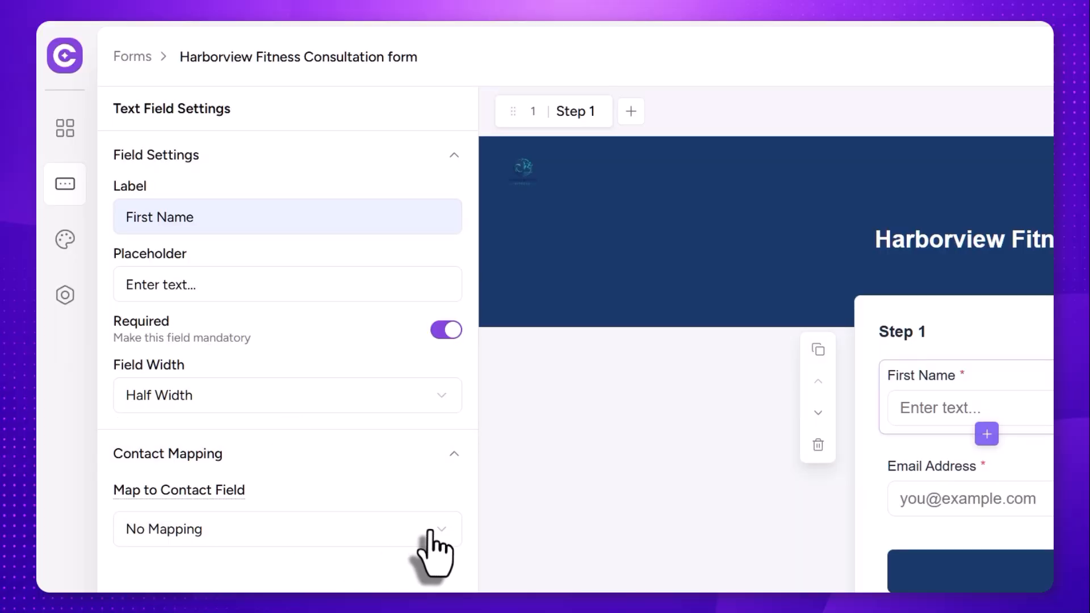
{"action": "scroll", "coordinate": [430, 534], "scroll_direction": "down", "scroll_amount": 5}
{"action": "left_click", "coordinate": [432, 225]}
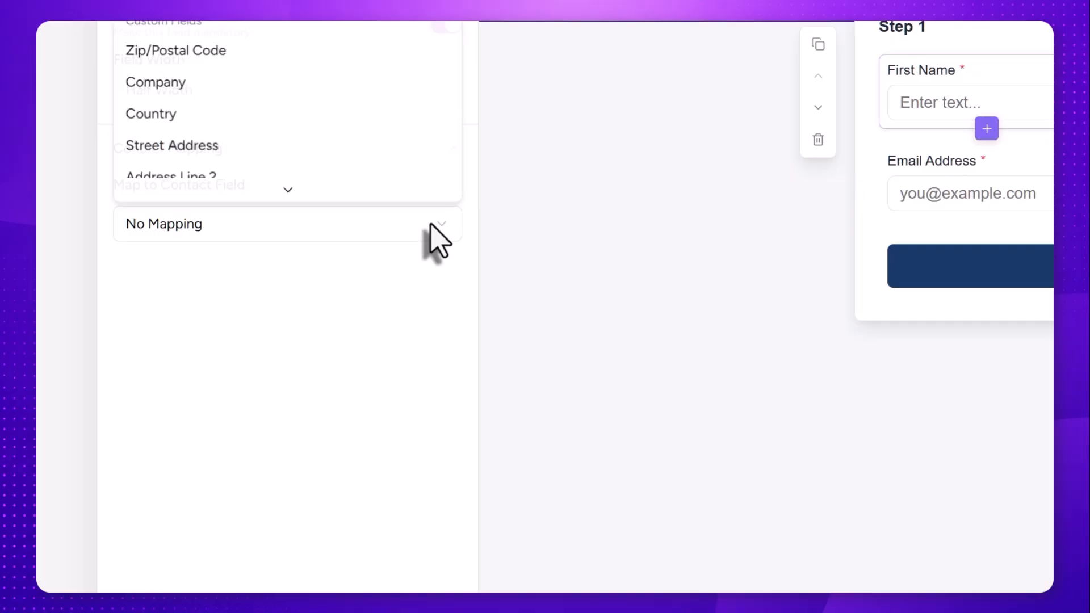
{"action": "left_click", "coordinate": [226, 106]}
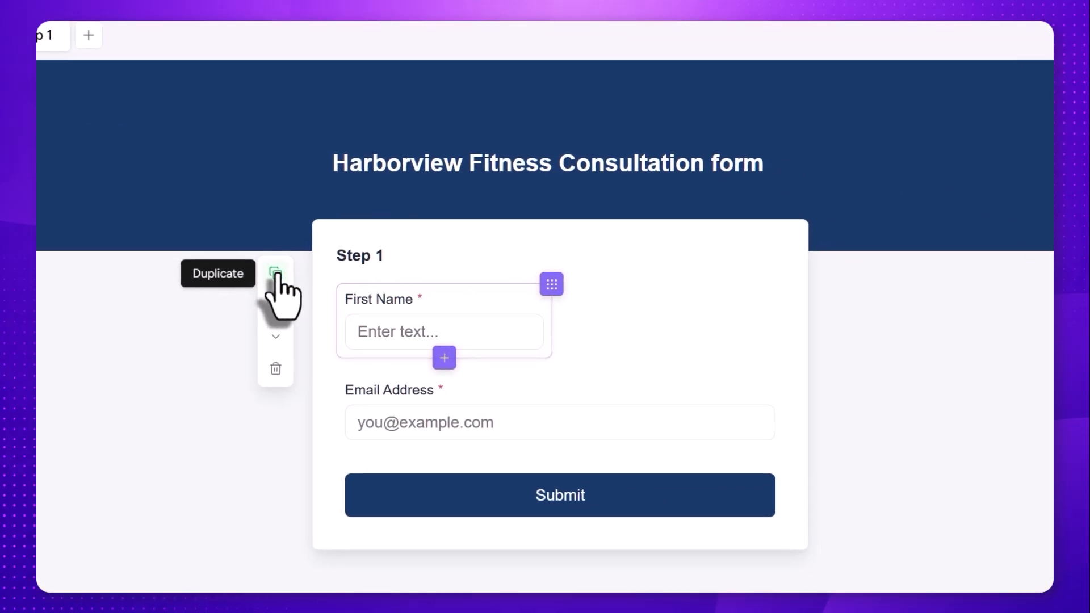
- Duplicate the First Name field, label the copy Last Name, and map it to the Last Name contact field
{"action": "left_click", "coordinate": [275, 273]}
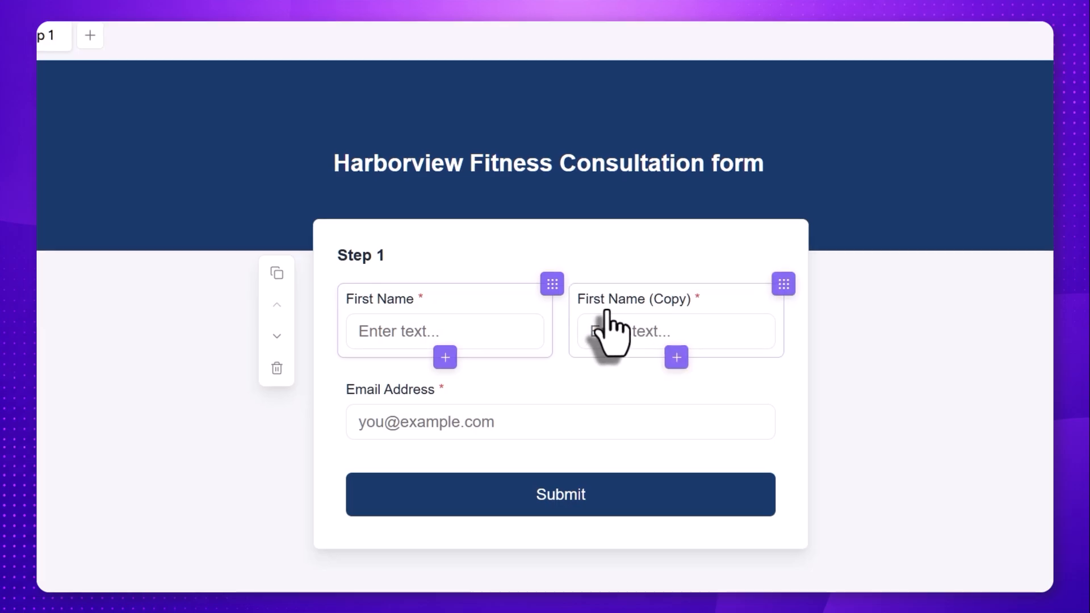
{"action": "left_click", "coordinate": [605, 328]}
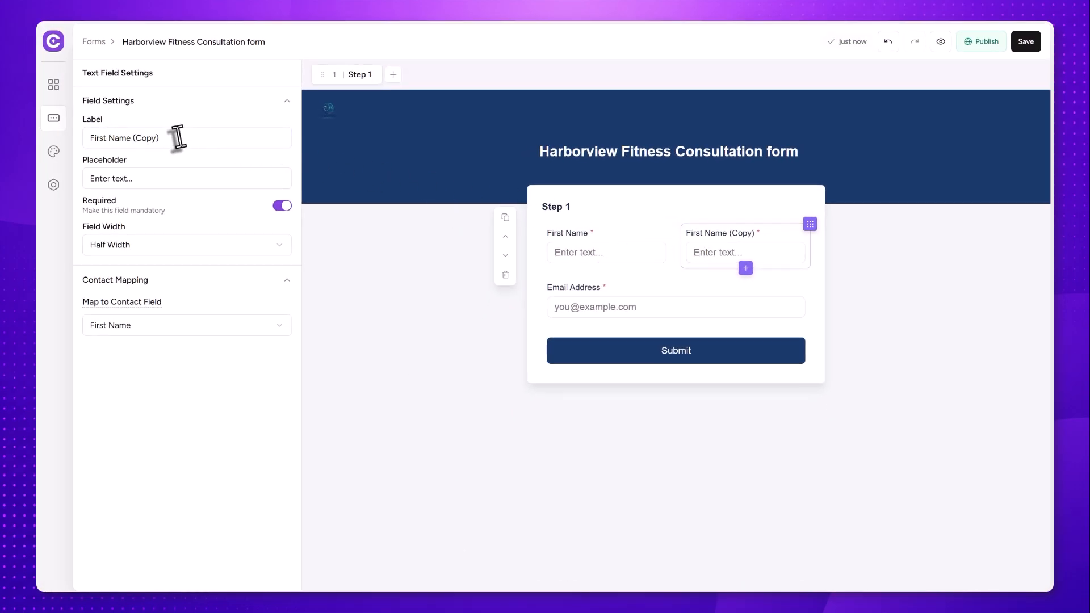
{"action": "triple_click", "coordinate": [178, 138]}
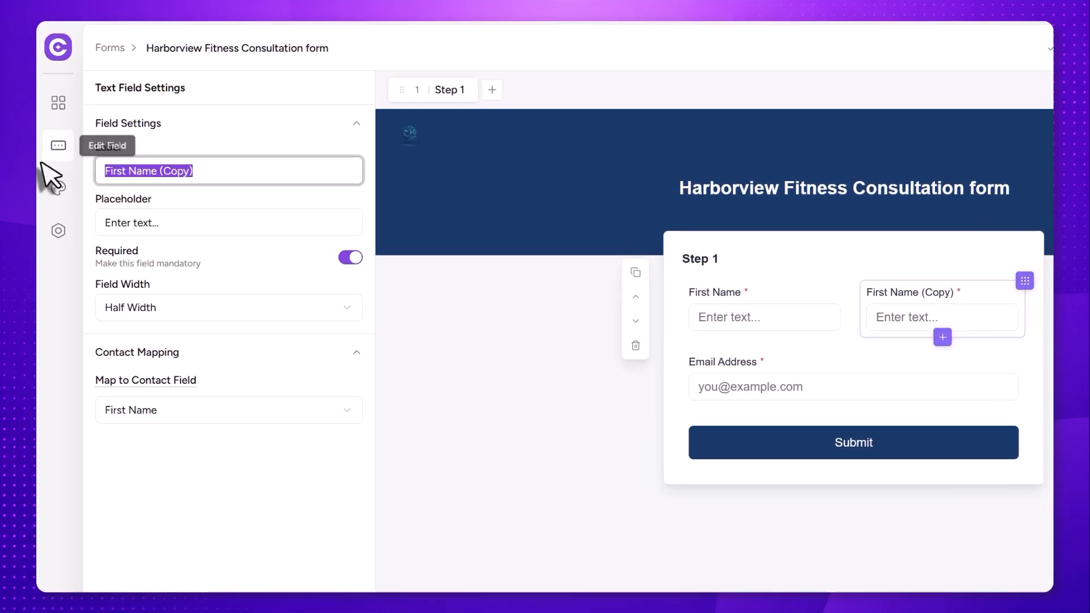
{"action": "type", "text": "Last Name"}
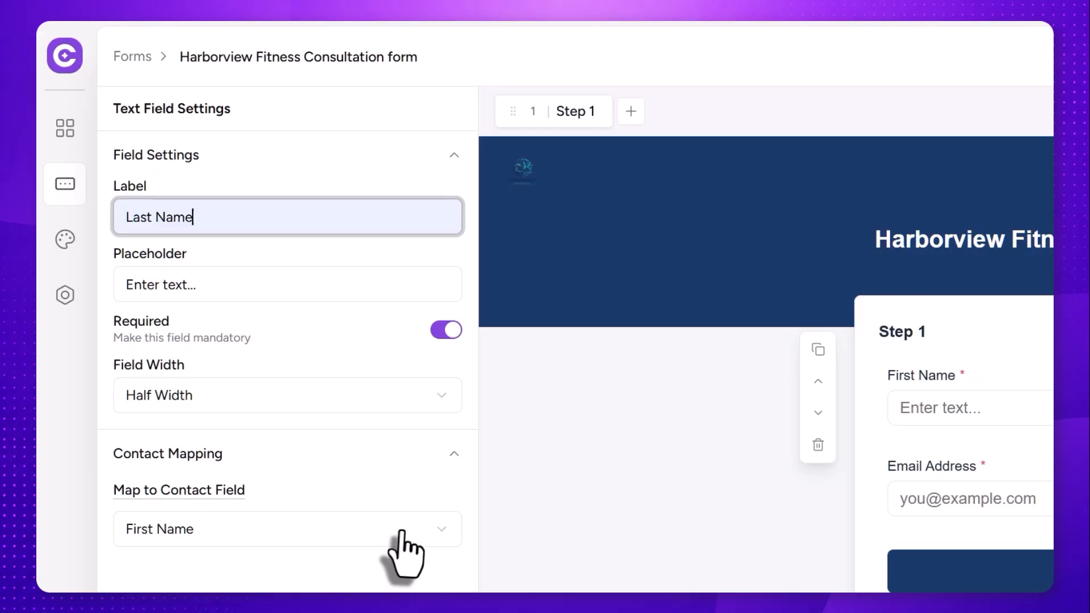
{"action": "left_click", "coordinate": [427, 536]}
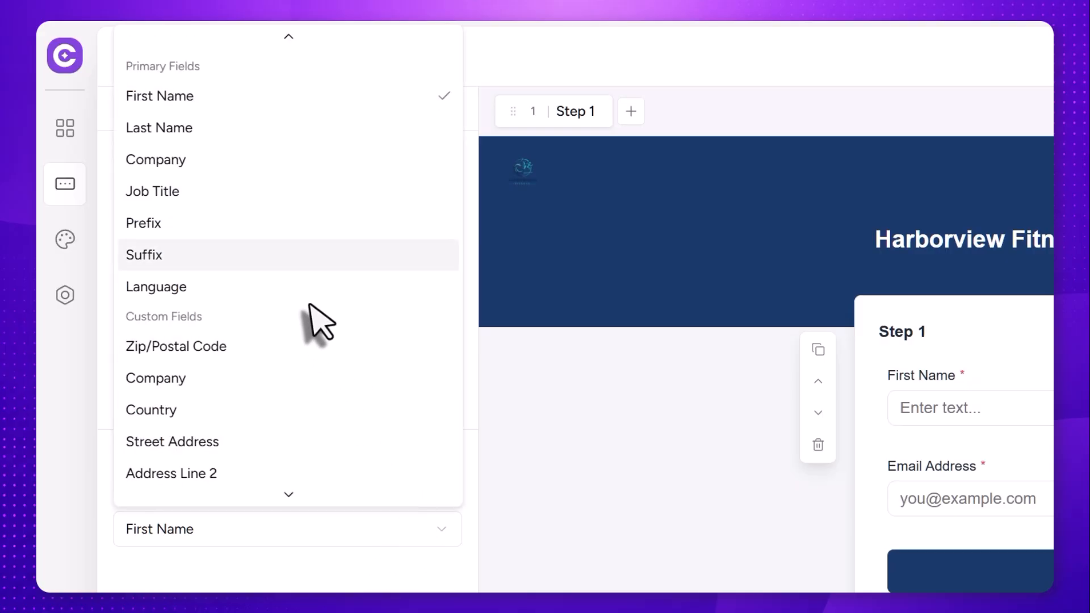
{"action": "left_click", "coordinate": [219, 129]}
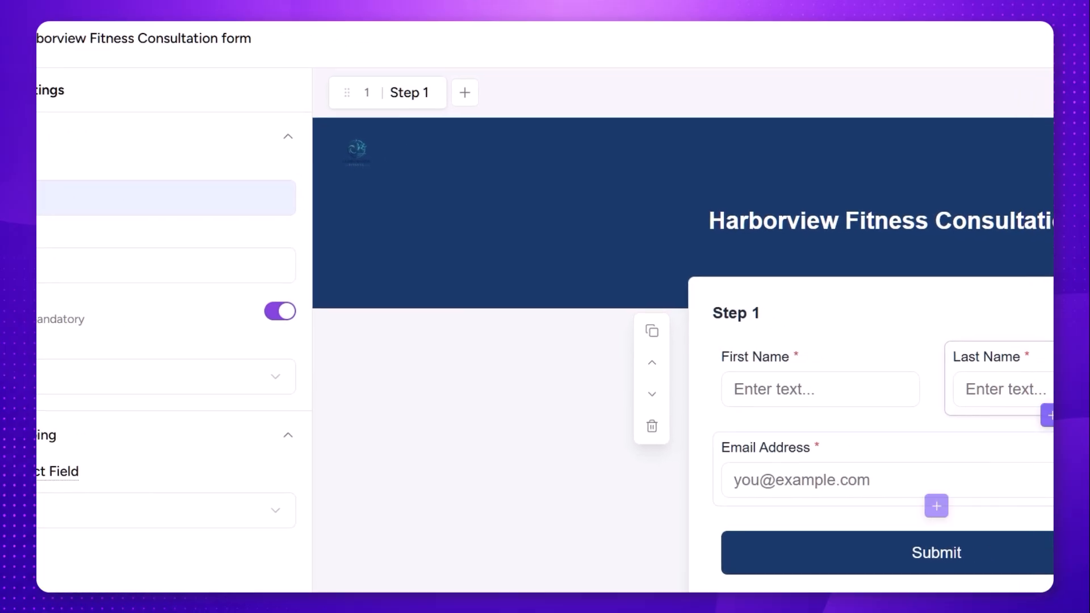
- Add a Phone field below Email Address in Step 1 and map it to the Phone contact field
{"action": "left_click", "coordinate": [1035, 490]}
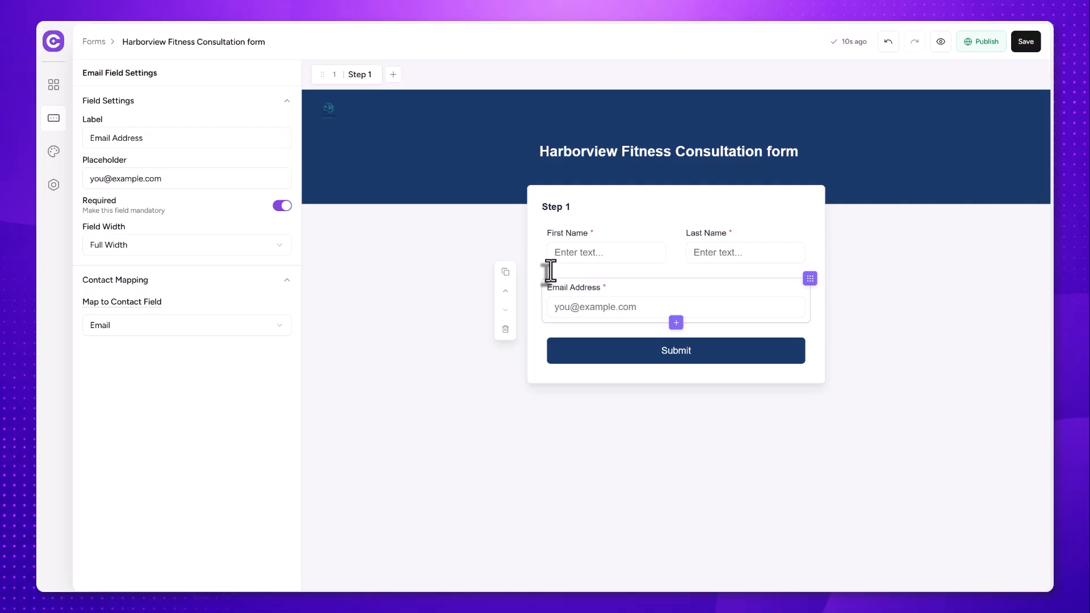
{"action": "left_click", "coordinate": [53, 85]}
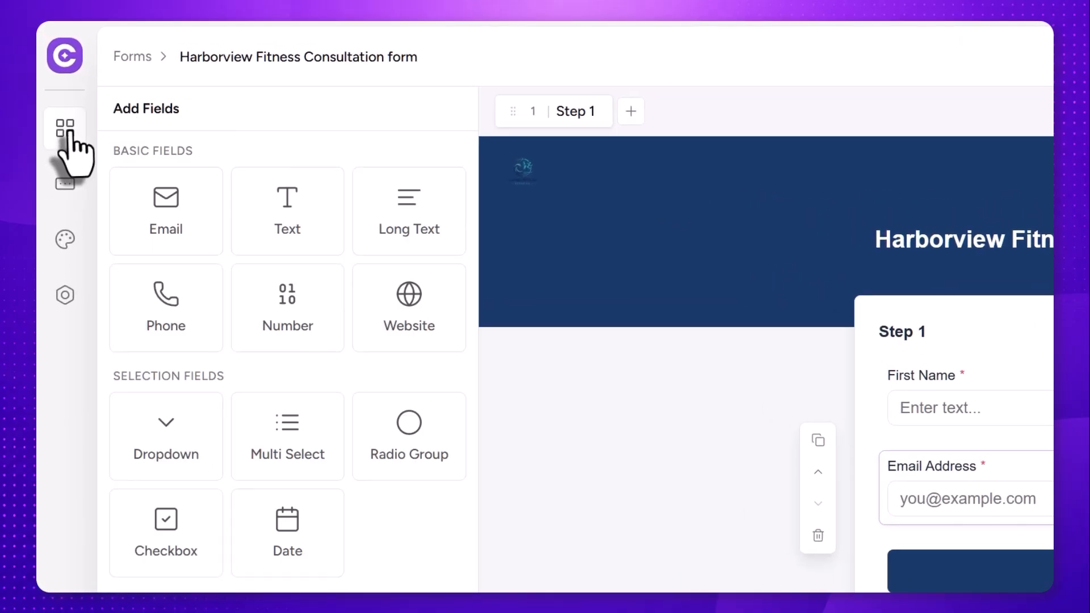
{"action": "left_click_drag", "start_coordinate": [173, 333], "coordinate": [615, 398]}
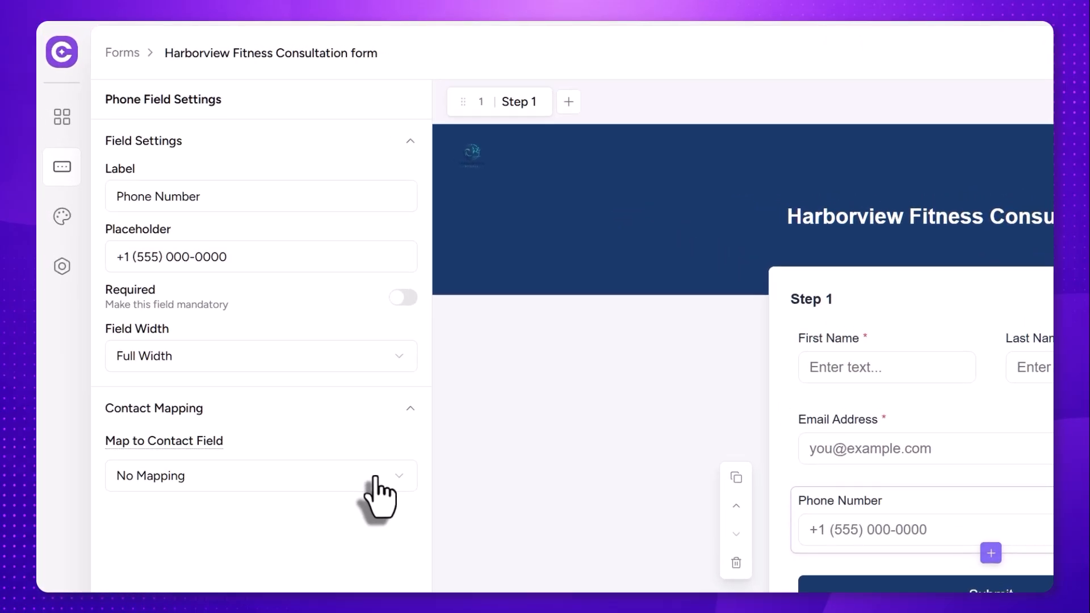
{"action": "left_click", "coordinate": [376, 480]}
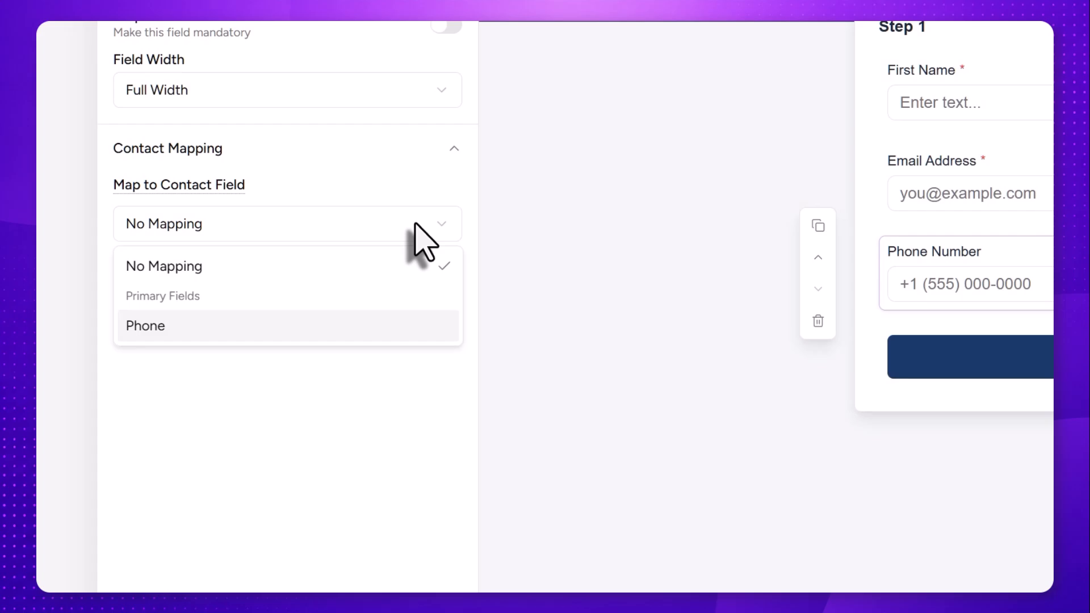
{"action": "left_click", "coordinate": [148, 327]}
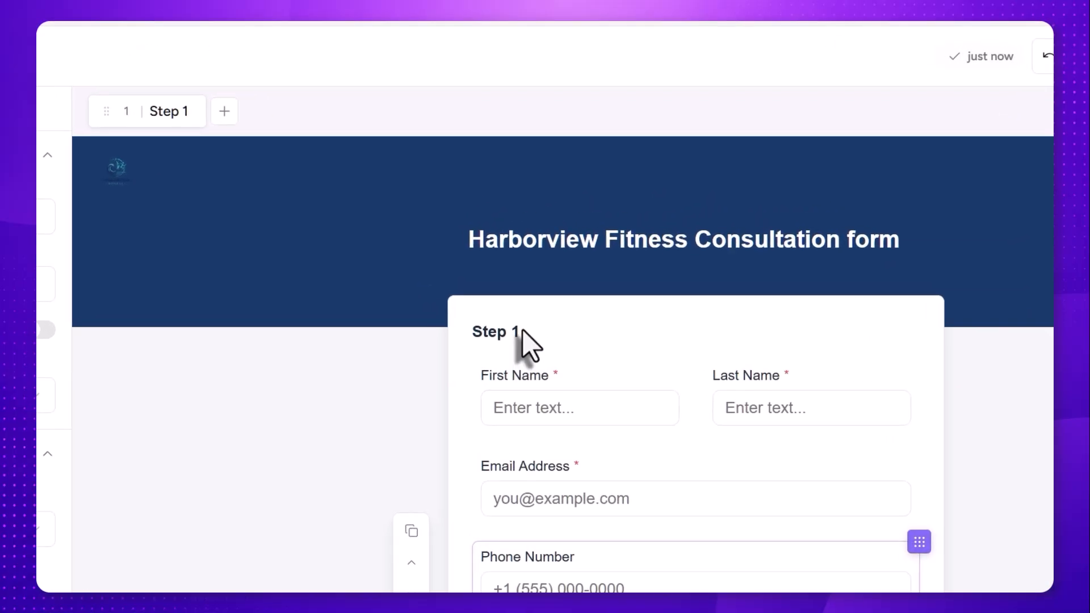
- Rename the form's Step 1 as Contact Information
{"action": "mouse_move", "coordinate": [204, 110]}
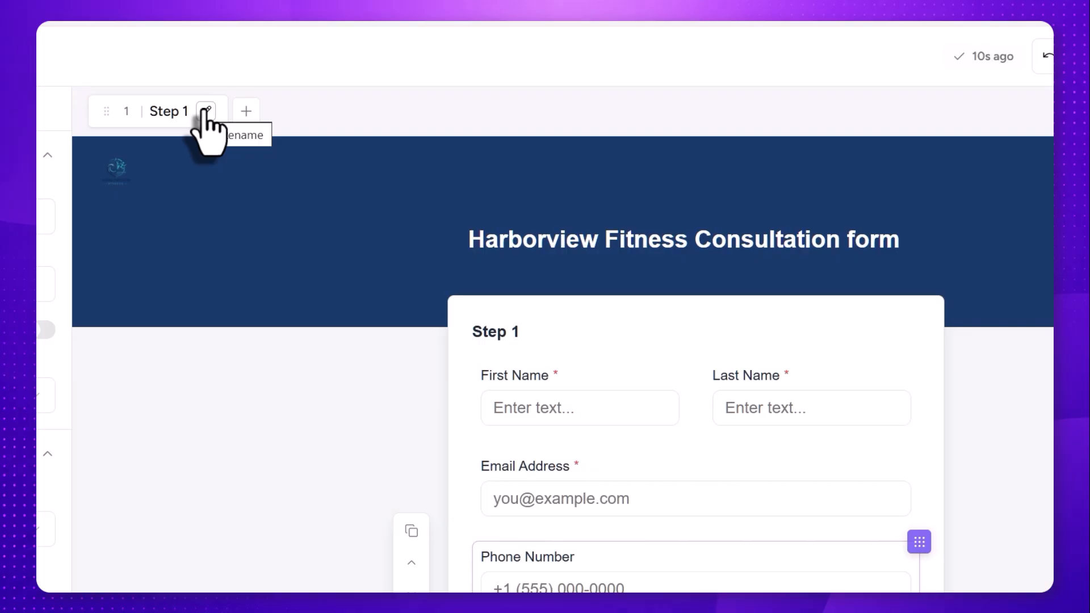
{"action": "left_click", "coordinate": [205, 110]}
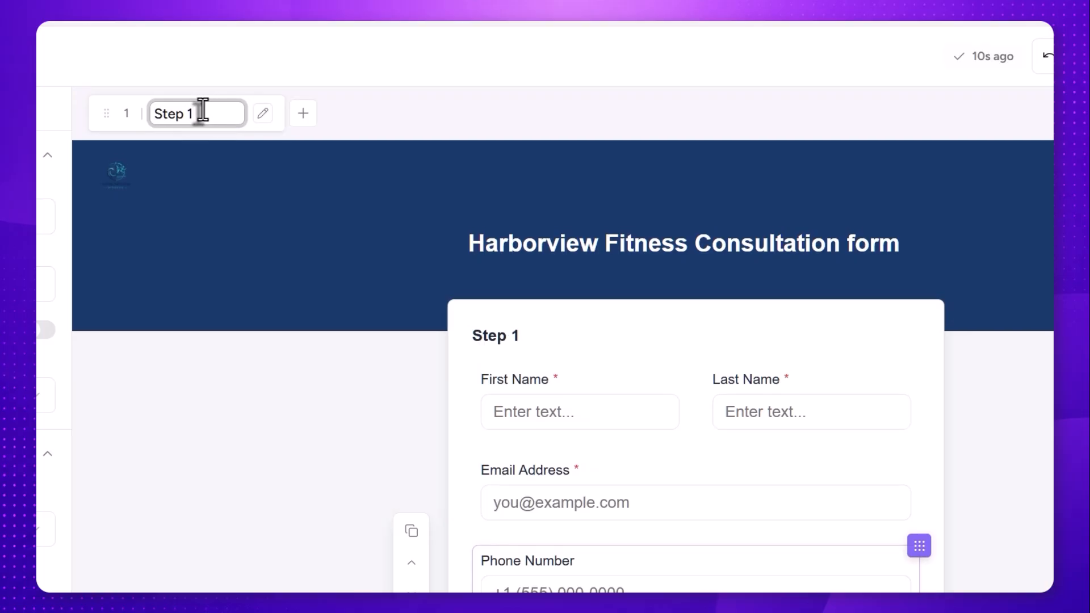
{"action": "left_click_drag", "start_coordinate": [202, 113], "coordinate": [151, 113]}
{"action": "type", "text": "Con"}
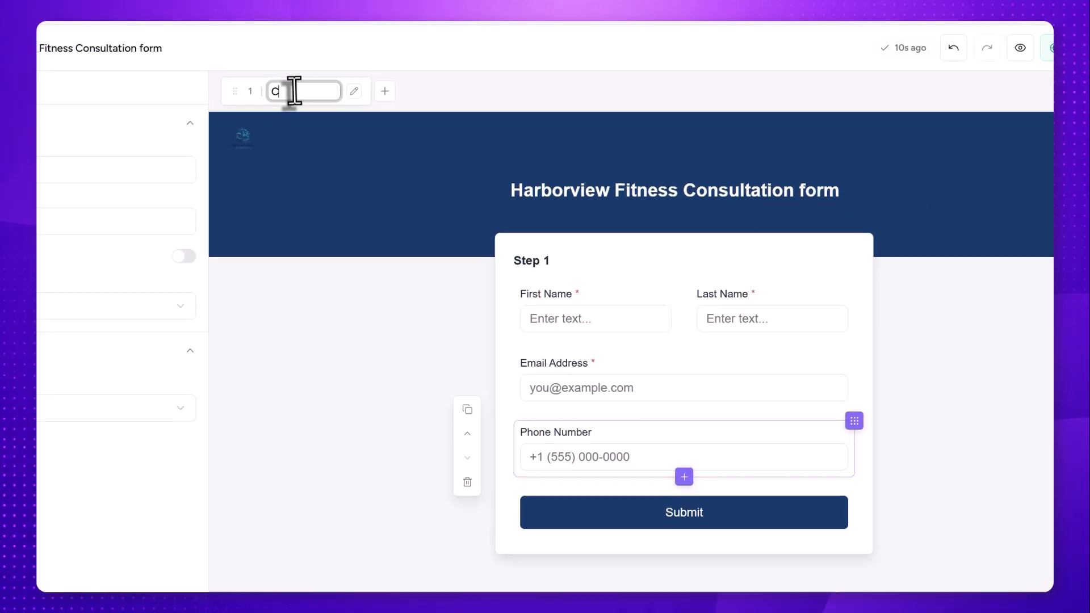
{"action": "type", "text": "tact Information"}
{"action": "key", "text": "Return"}
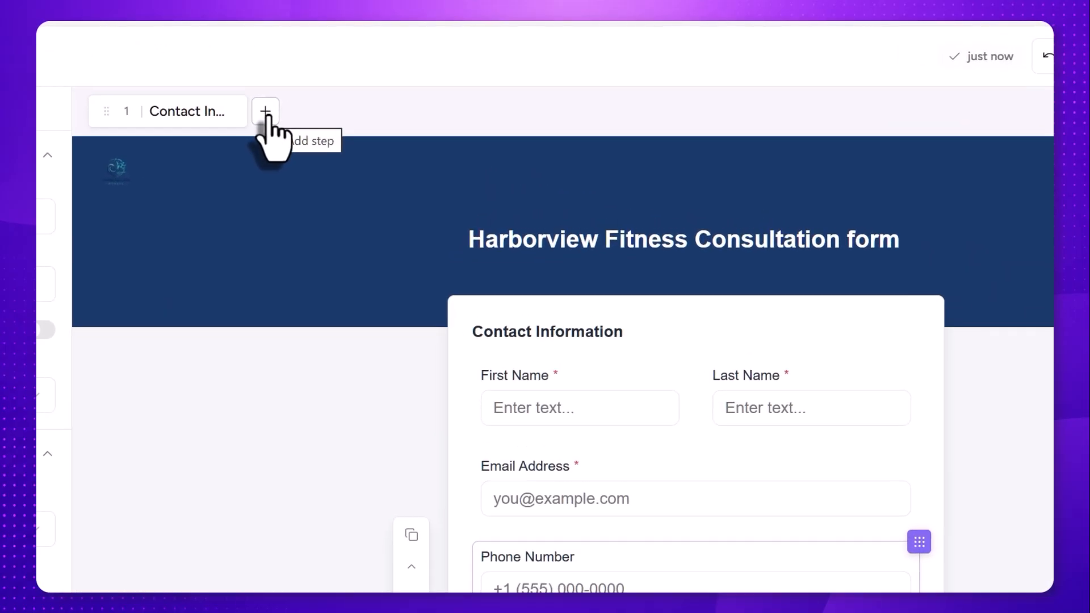
- Add a second step to the form and insert a Multi Select field in it
{"action": "left_click", "coordinate": [265, 112]}
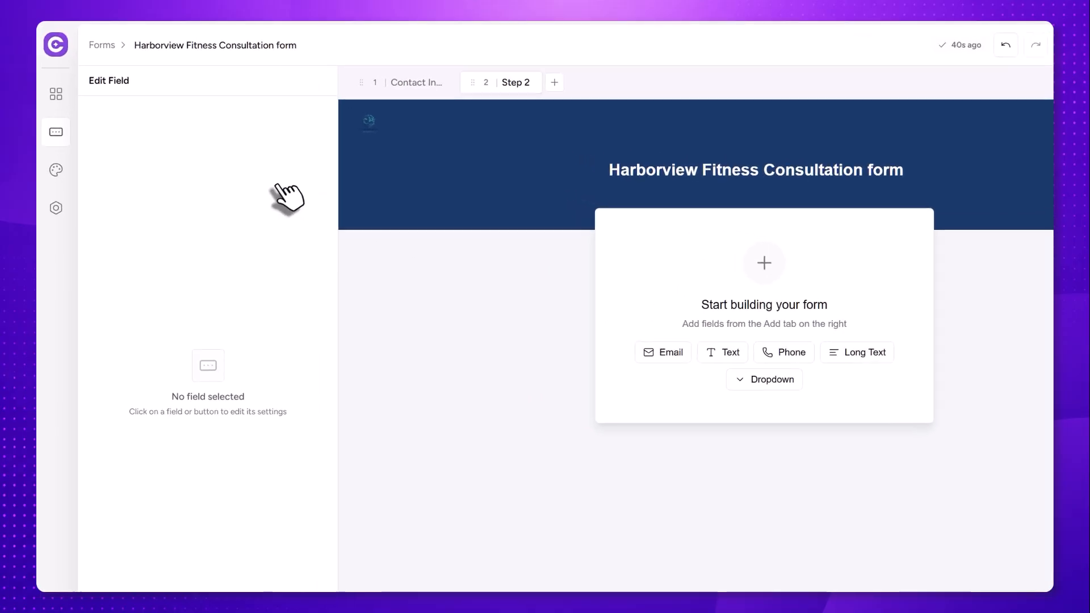
{"action": "left_click", "coordinate": [53, 85]}
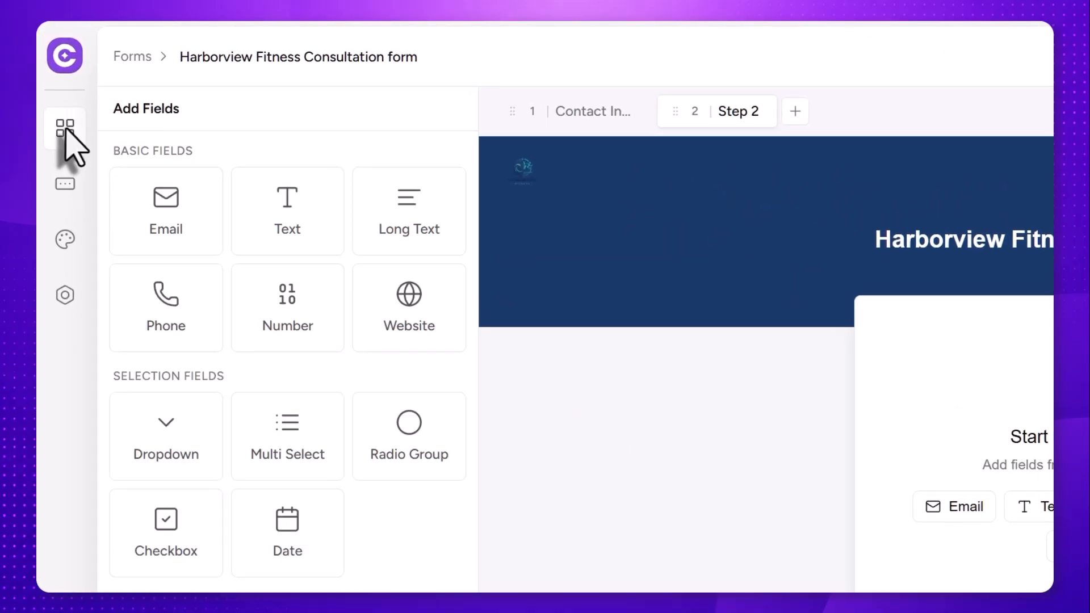
{"action": "left_click", "coordinate": [288, 455]}
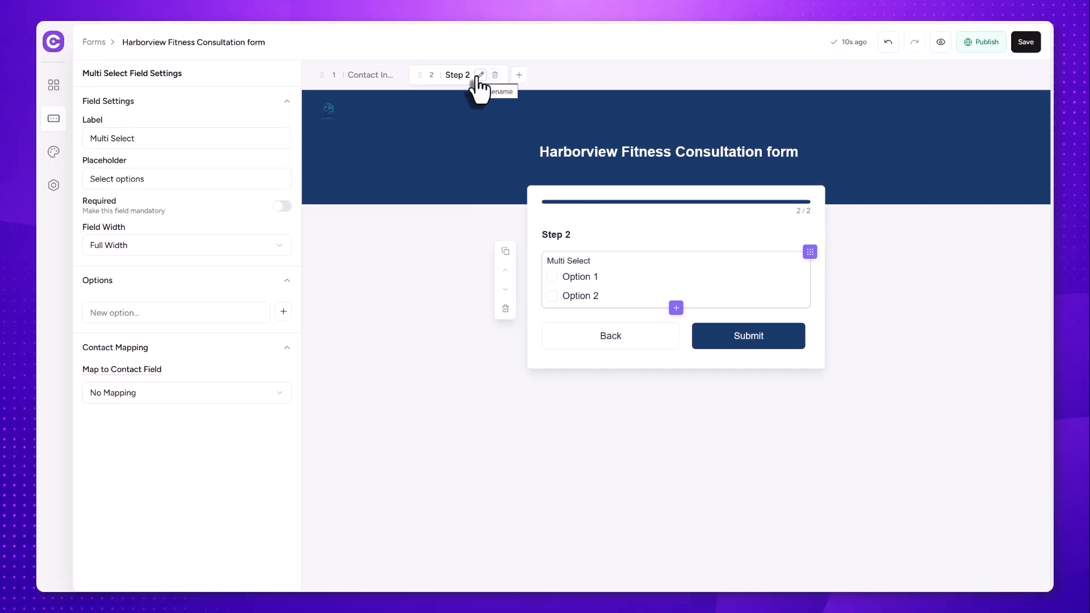
- Rename Step 2 as "What are your primary fitness goals?"
{"action": "left_click", "coordinate": [480, 75]}
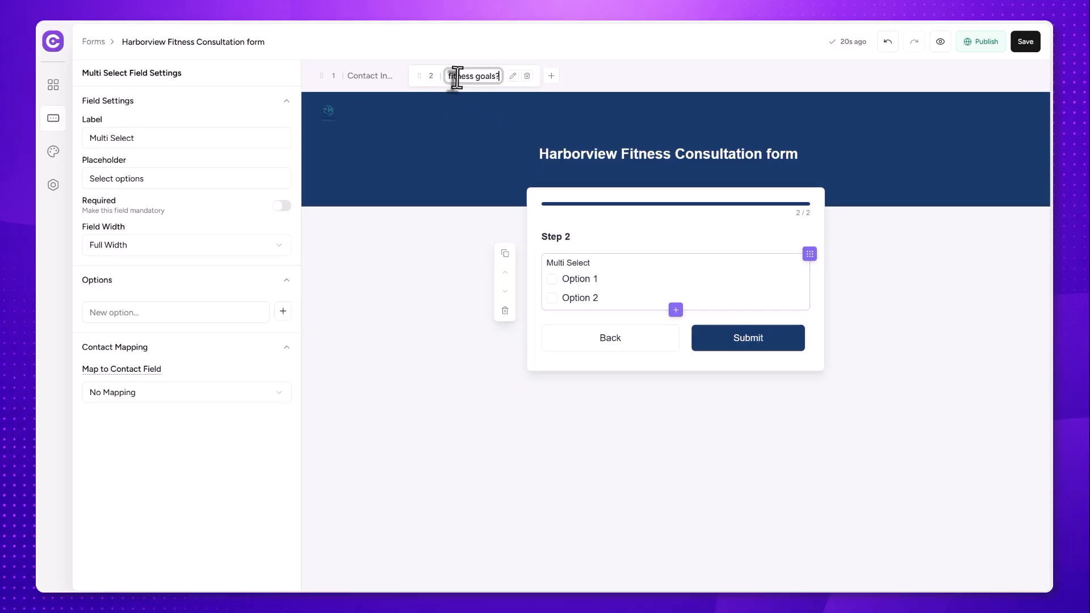
{"action": "type", "text": "What are your primary fitness goals?"}
{"action": "key", "text": "Return"}
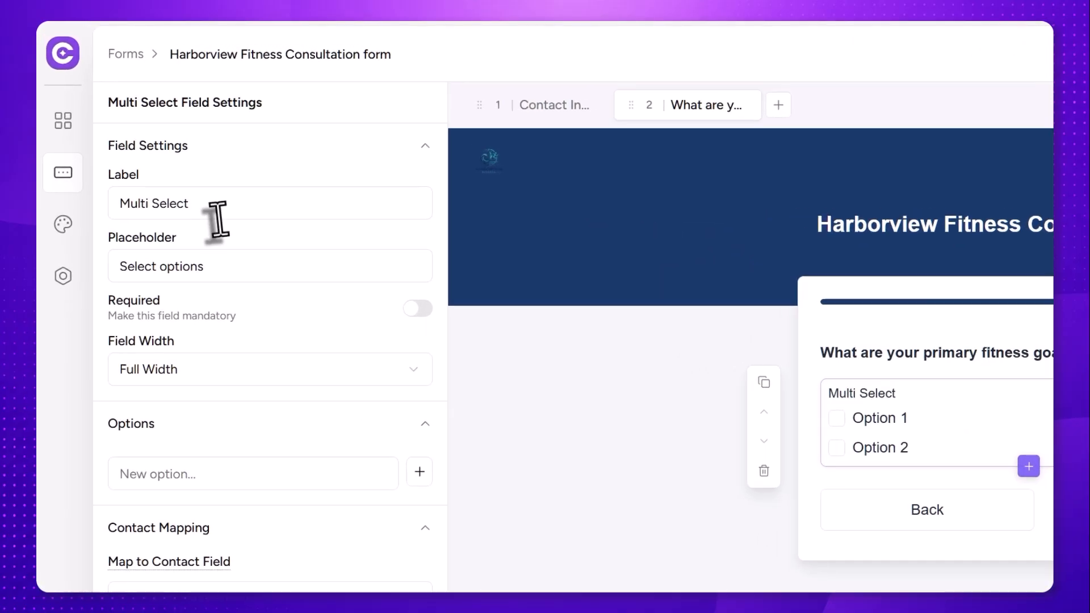
- Label the Multi Select field "fitness goals" and make it required
{"action": "left_click_drag", "start_coordinate": [183, 202], "coordinate": [108, 206]}
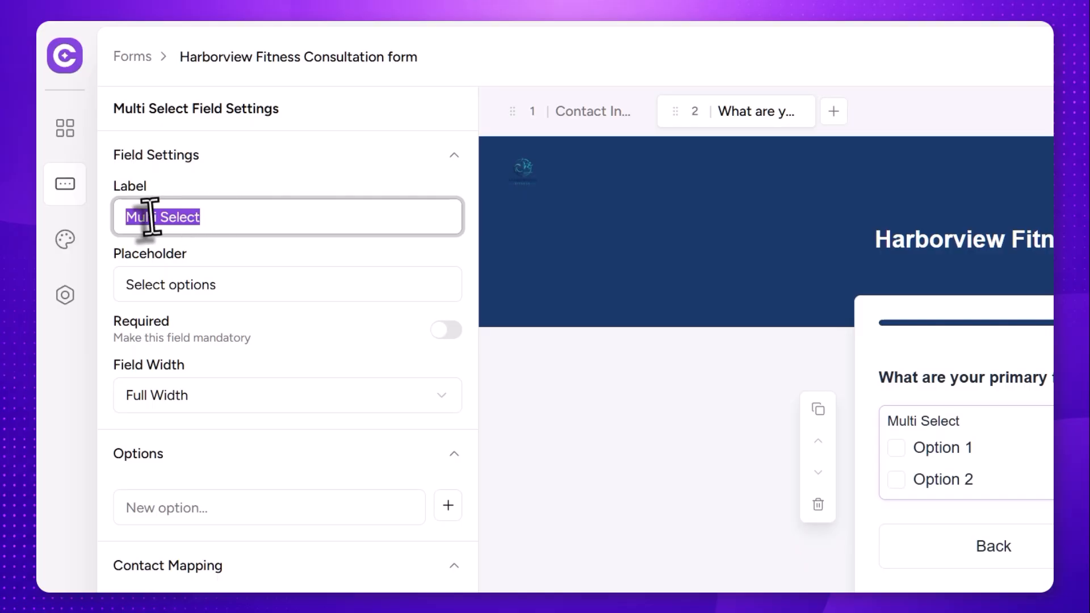
{"action": "type", "text": "fitness goals"}
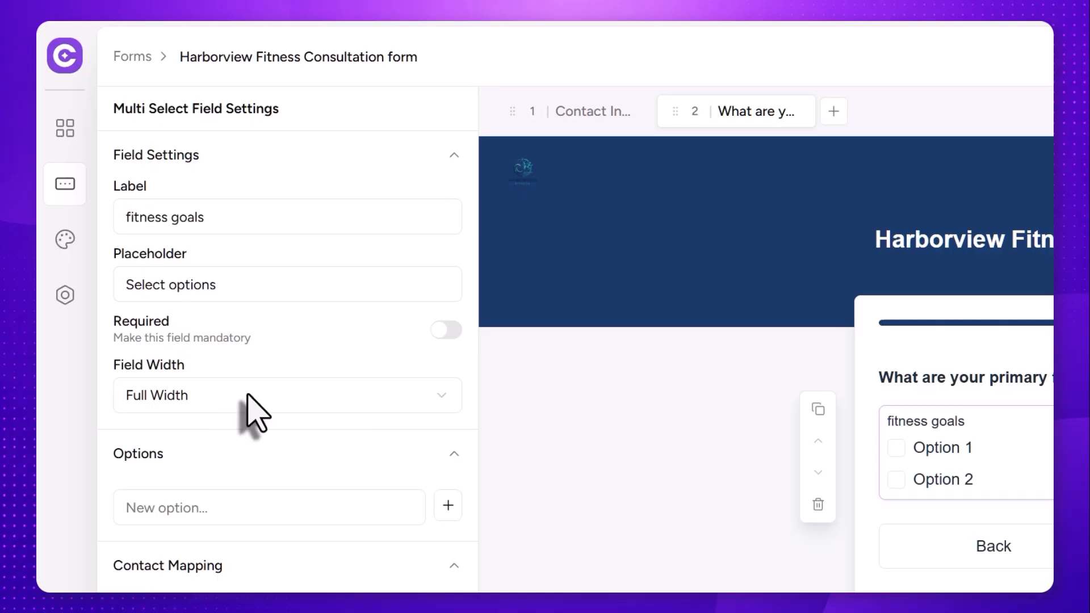
{"action": "left_click", "coordinate": [453, 333]}
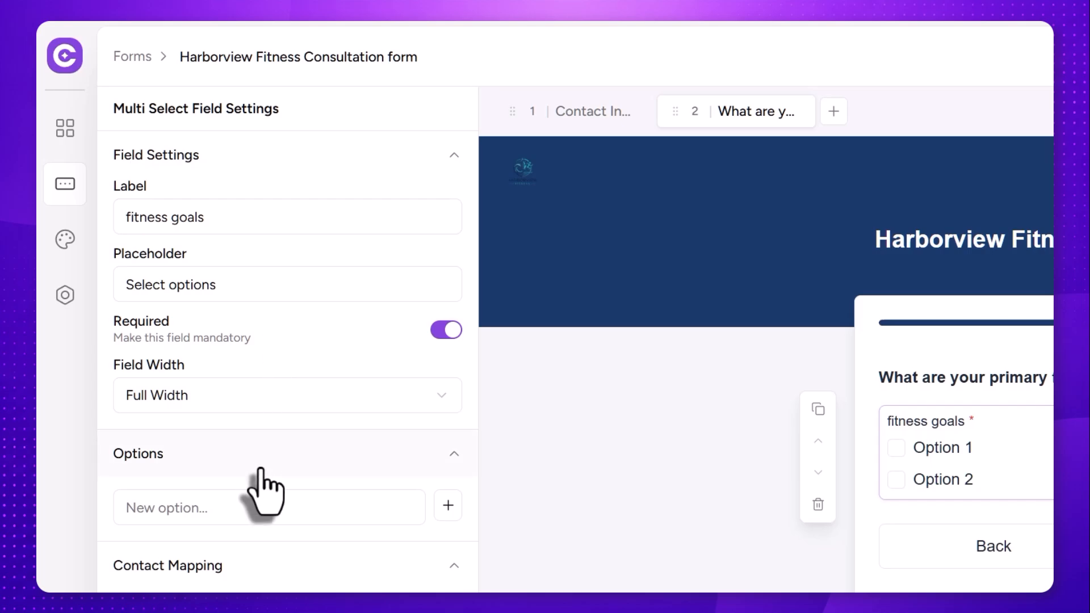
- Give the fitness goals field the options Weight Loss, Build Muscle, Improve Strength, Increase Energy, Improve Mobility, Sports Performance and General Fitness
{"action": "left_click", "coordinate": [210, 507]}
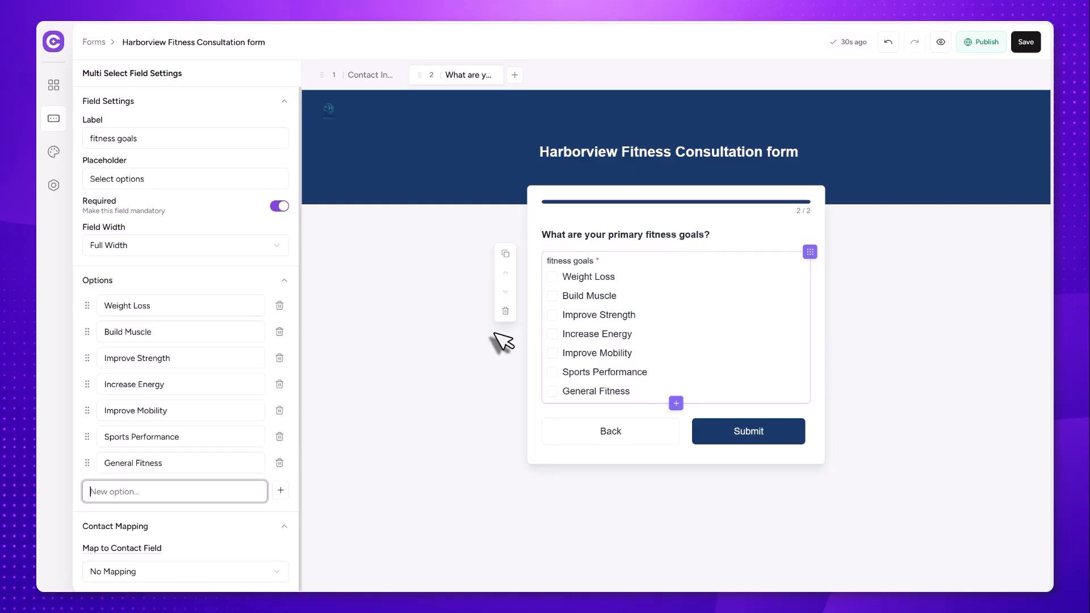
- Open the fitness goals multi select custom field in the CRM and review its type and options against the form field
{"action": "left_click", "coordinate": [278, 571]}
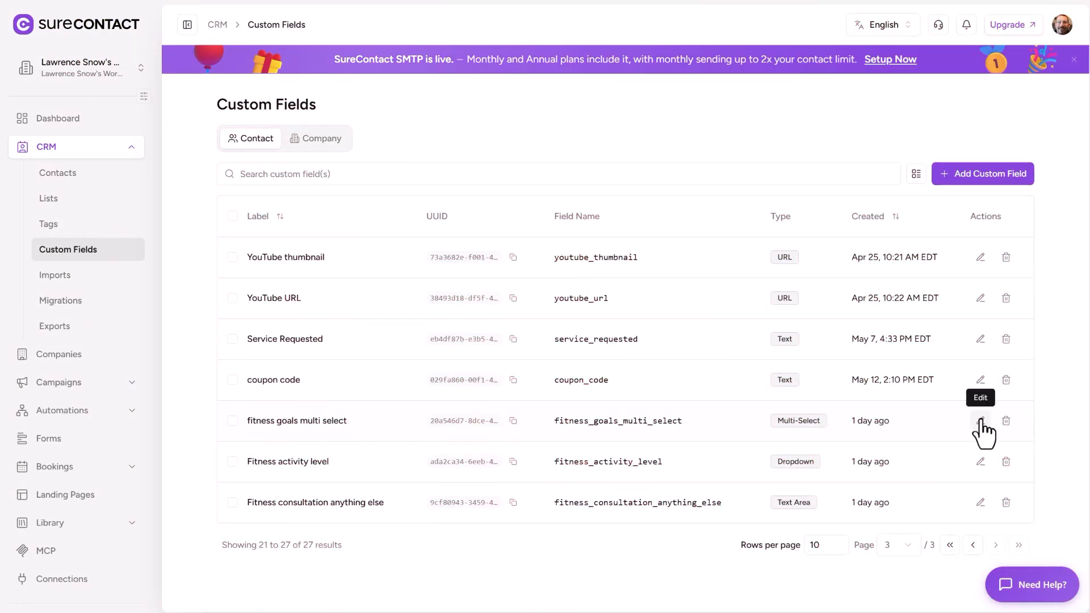
{"action": "left_click", "coordinate": [980, 421]}
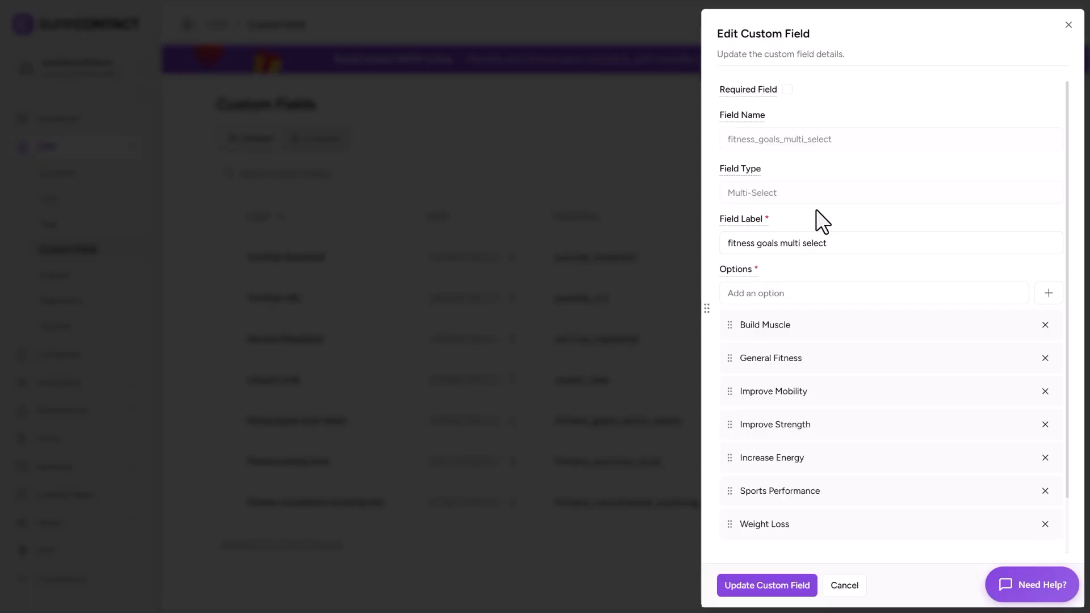
{"action": "scroll", "coordinate": [839, 308], "scroll_direction": "down", "scroll_amount": 1}
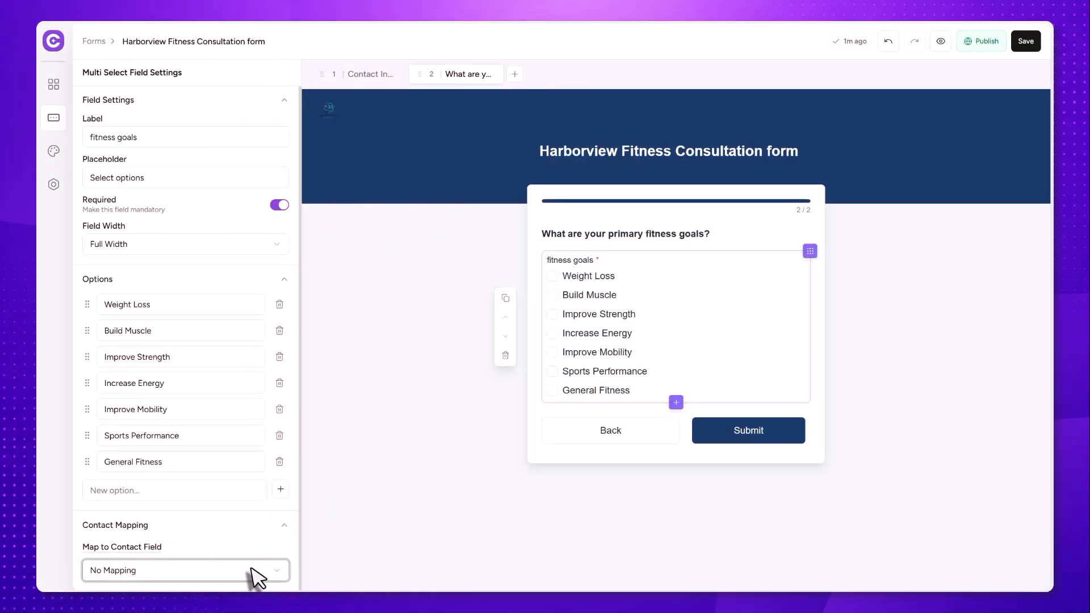
- Map the form's fitness goals field to the fitness goals multi select custom field
{"action": "left_click", "coordinate": [255, 574]}
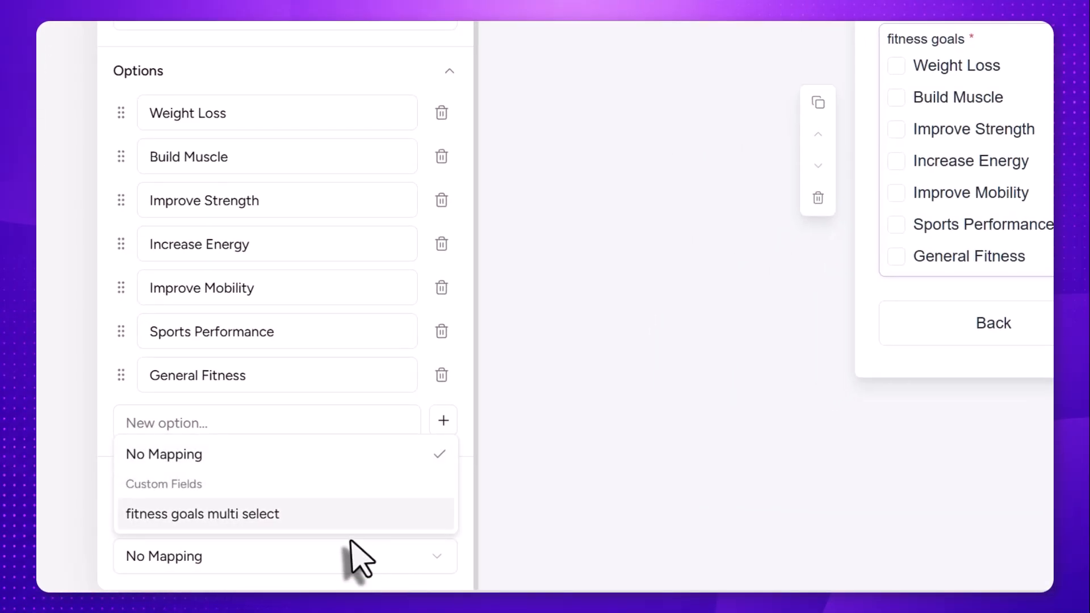
{"action": "left_click", "coordinate": [250, 519]}
{"action": "left_click", "coordinate": [583, 416]}
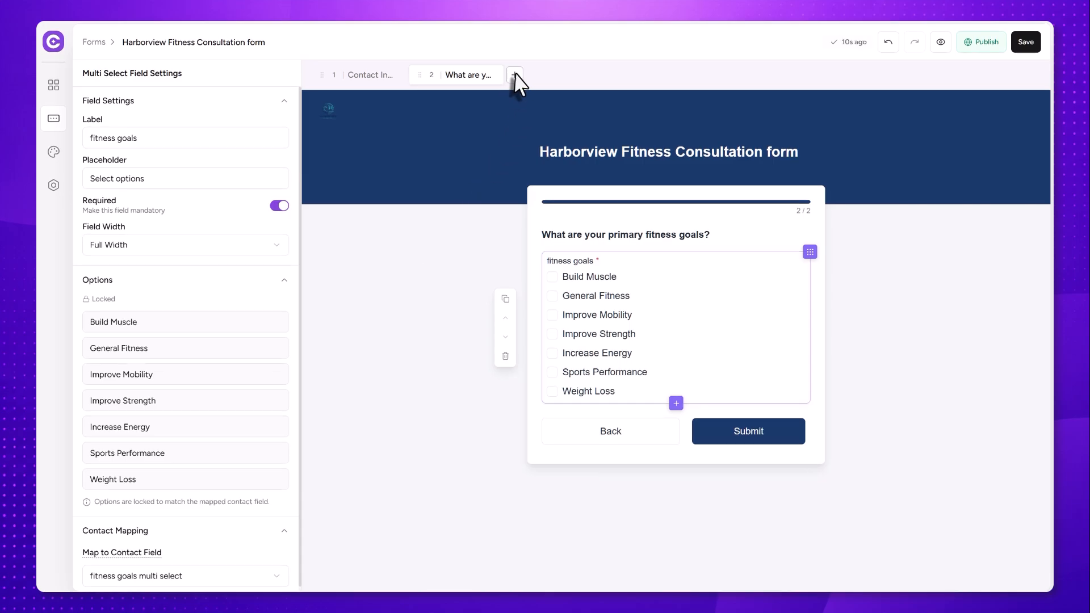
- Add a third step to the form and name it "How would you describe your current activity level?"
{"action": "left_click", "coordinate": [515, 75]}
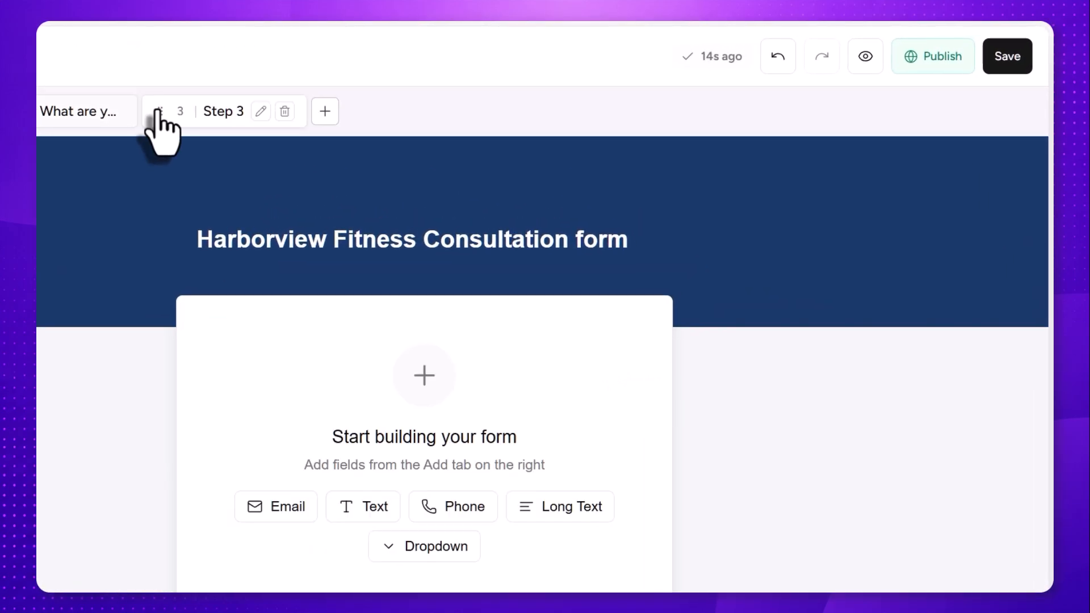
{"action": "left_click", "coordinate": [258, 114]}
{"action": "left_click_drag", "start_coordinate": [253, 114], "coordinate": [188, 114]}
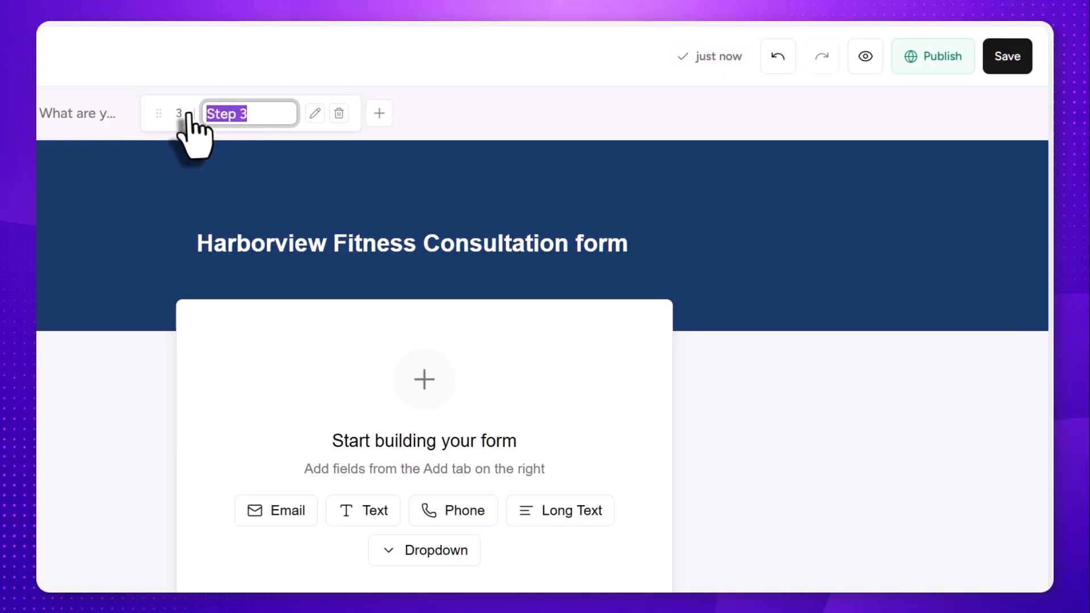
{"action": "key", "text": "ctrl+v"}
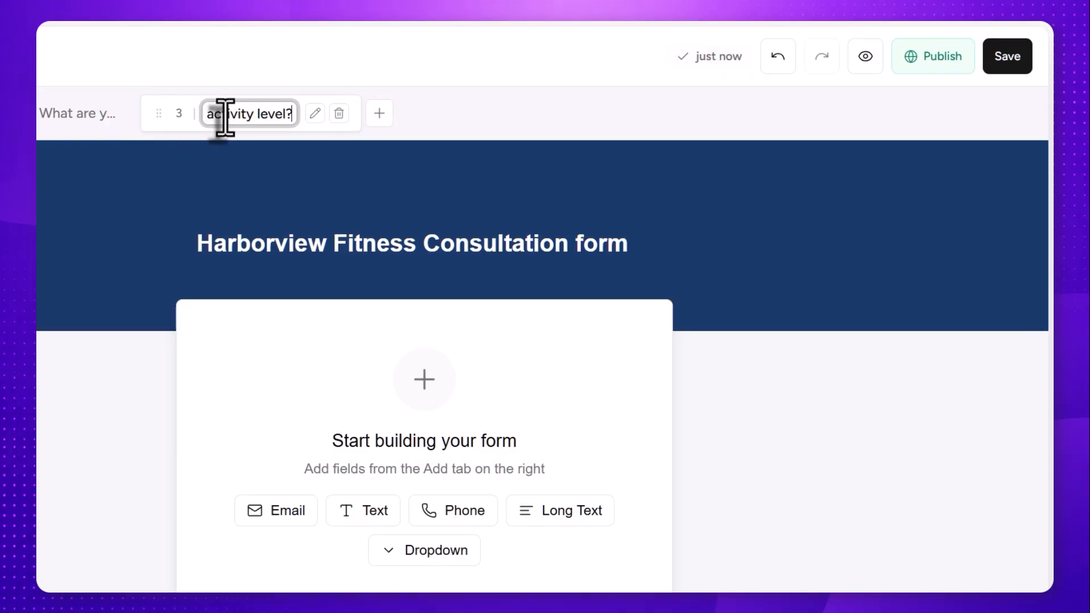
{"action": "key", "text": "Return"}
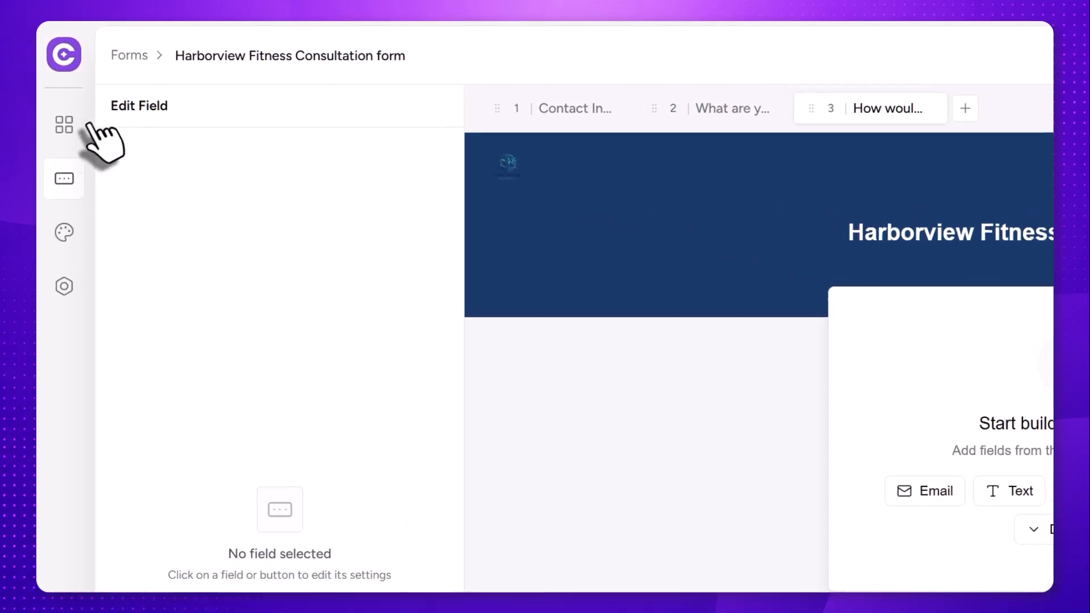
- Add a Dropdown field to the third step with the options Beginner, Occasionally Active, Active 3-4 Days/Week and Very Active
{"action": "left_click", "coordinate": [66, 126]}
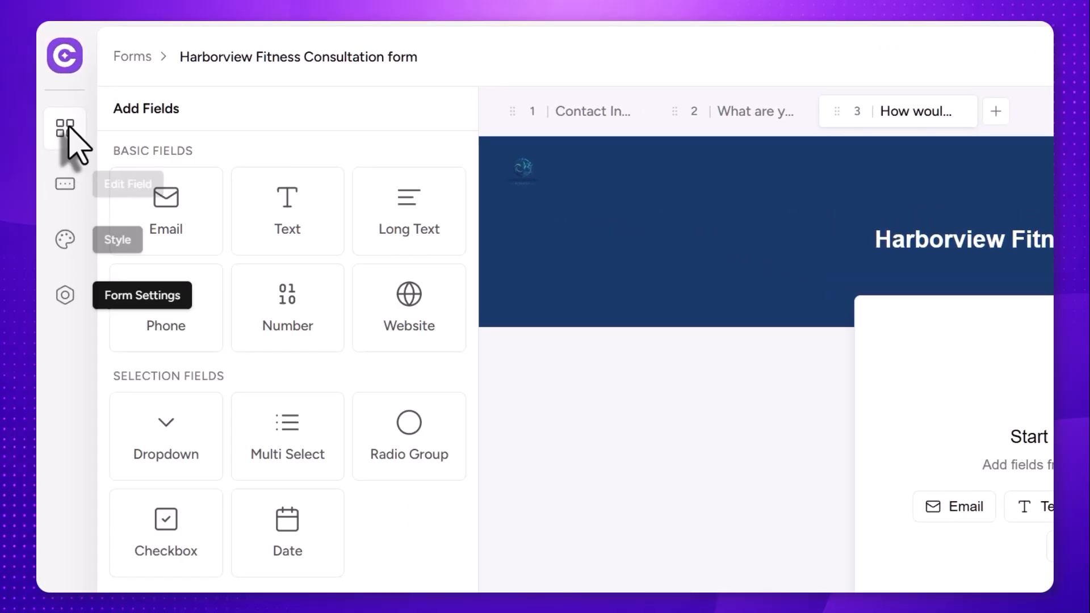
{"action": "left_click", "coordinate": [180, 448]}
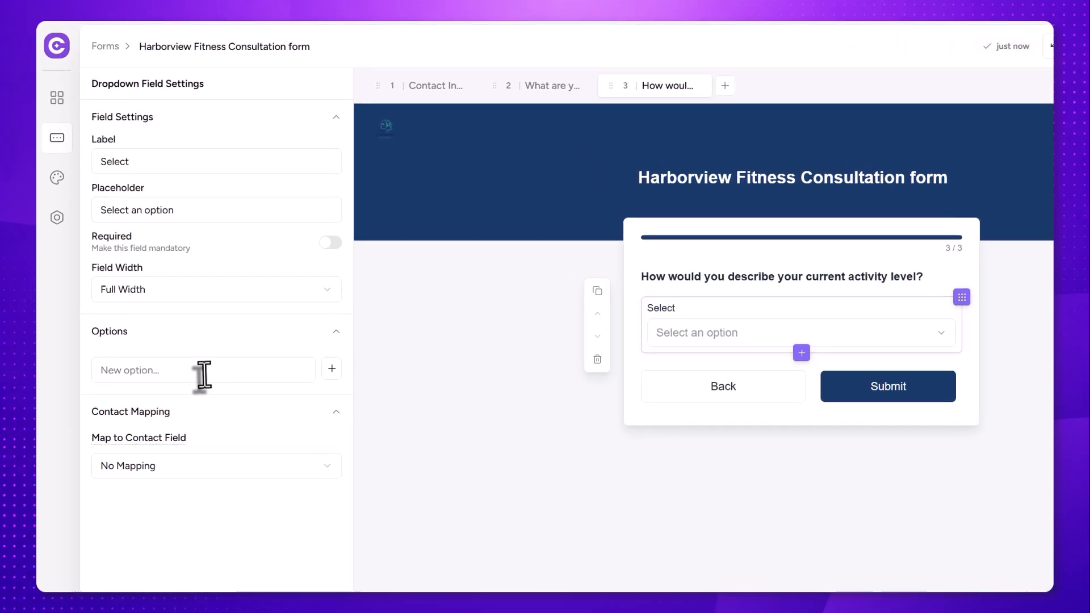
{"action": "left_click", "coordinate": [167, 314]}
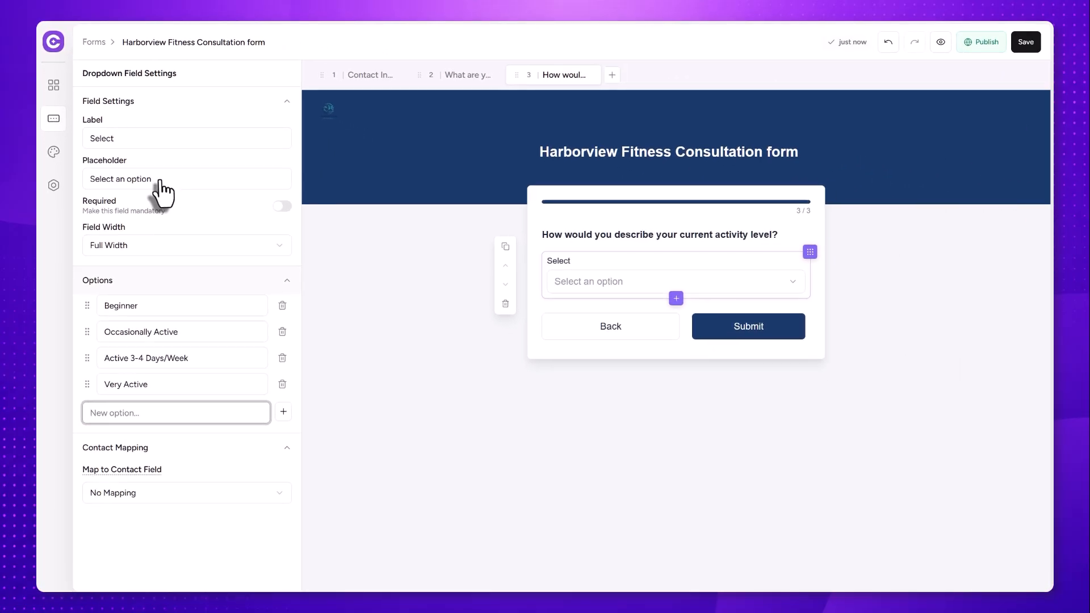
- Map the activity level dropdown to the Fitness activity level custom field
{"action": "left_click", "coordinate": [158, 178]}
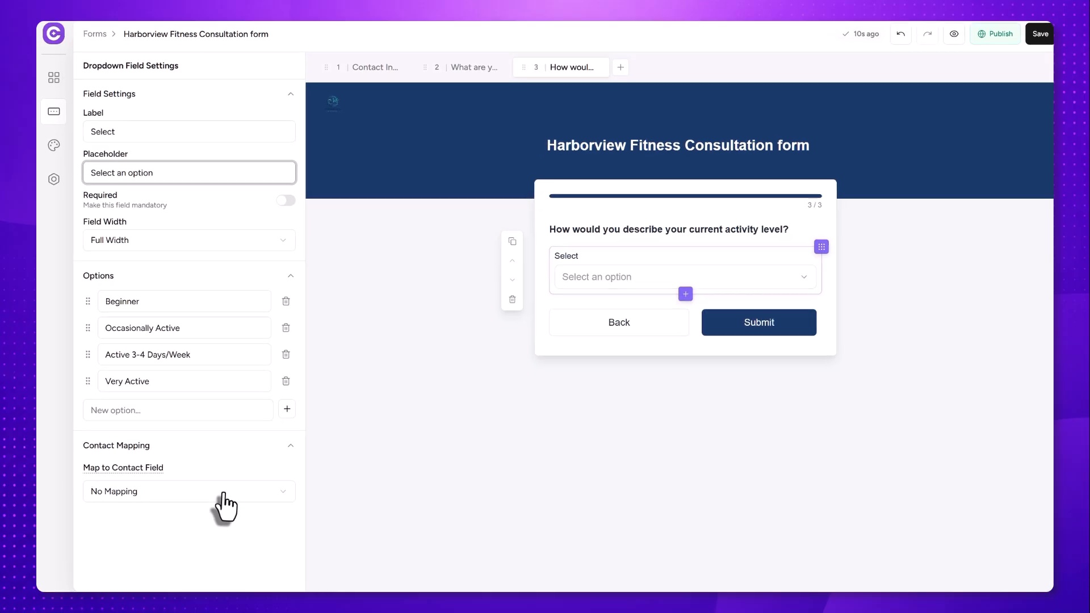
{"action": "left_click", "coordinate": [196, 497]}
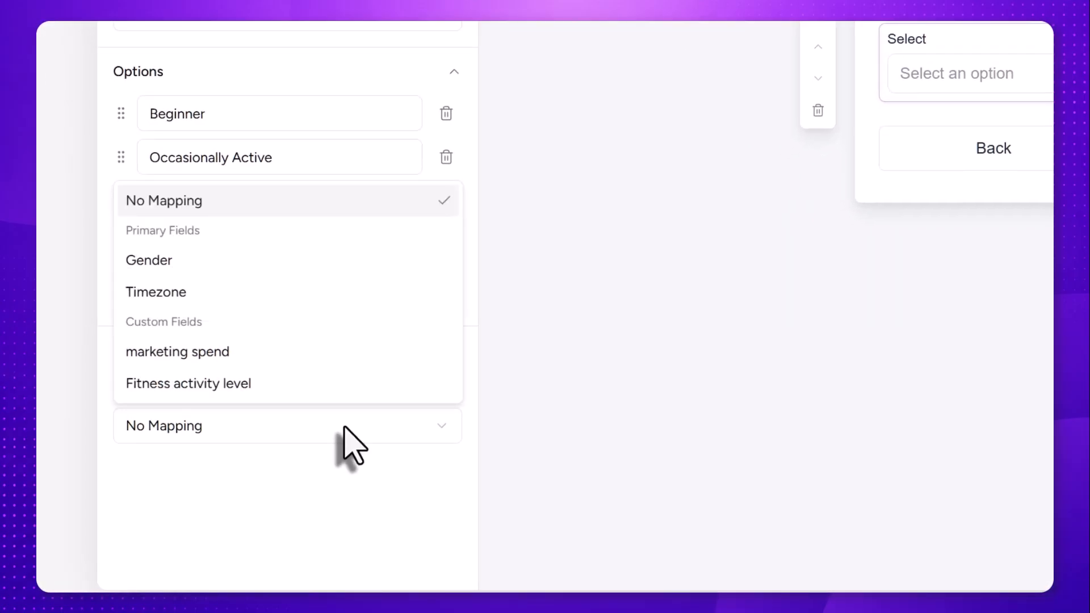
{"action": "left_click", "coordinate": [196, 391]}
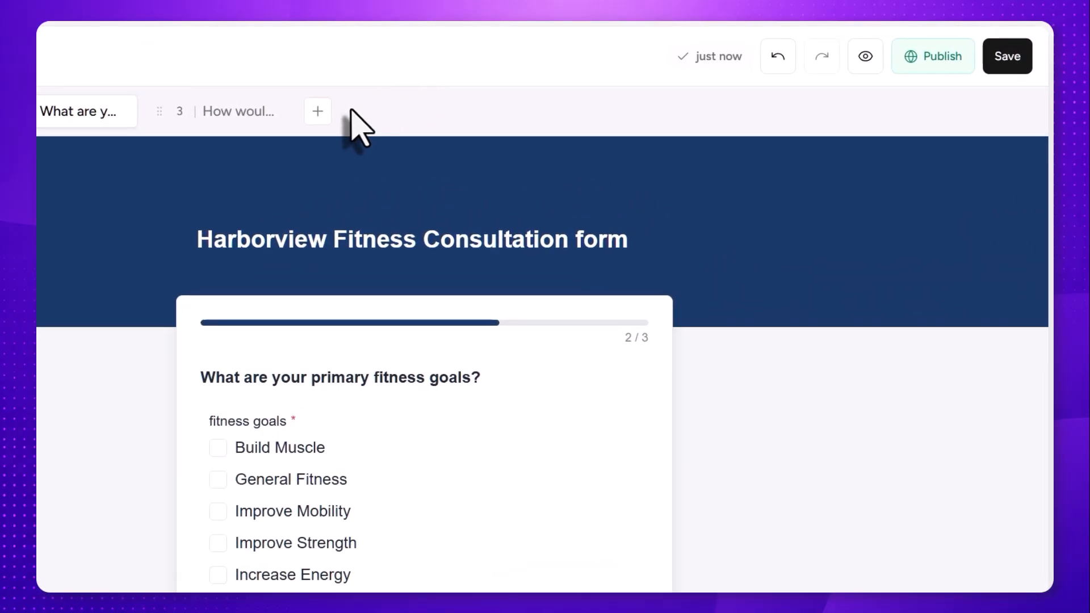
- Add a fourth step to the form and name it "Anything else you'd like us to know before we contact you?"
{"action": "left_click", "coordinate": [317, 113]}
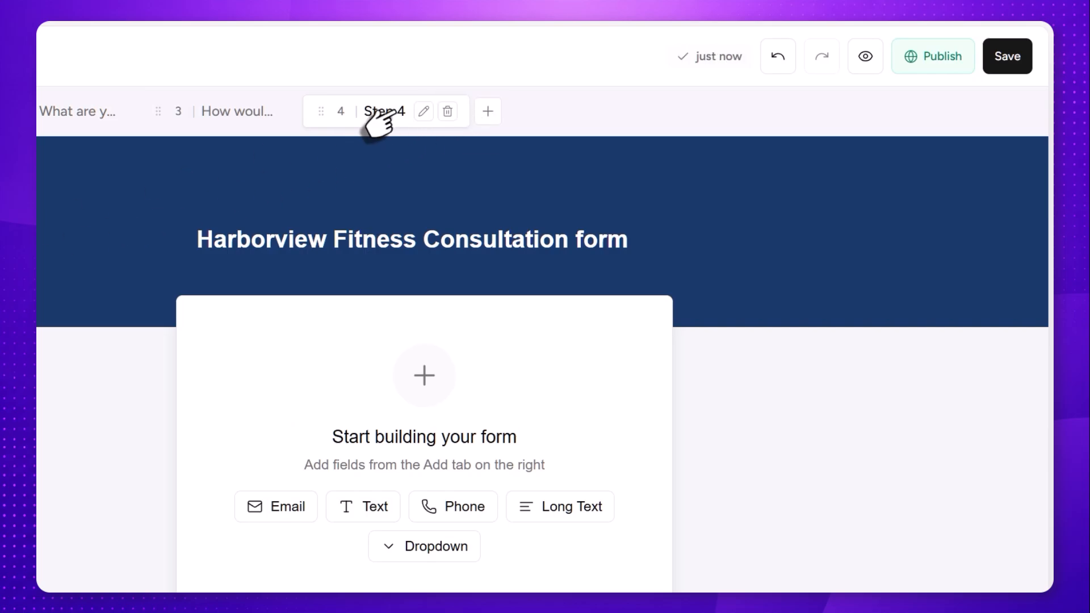
{"action": "left_click", "coordinate": [424, 113]}
{"action": "double_click", "coordinate": [417, 113]}
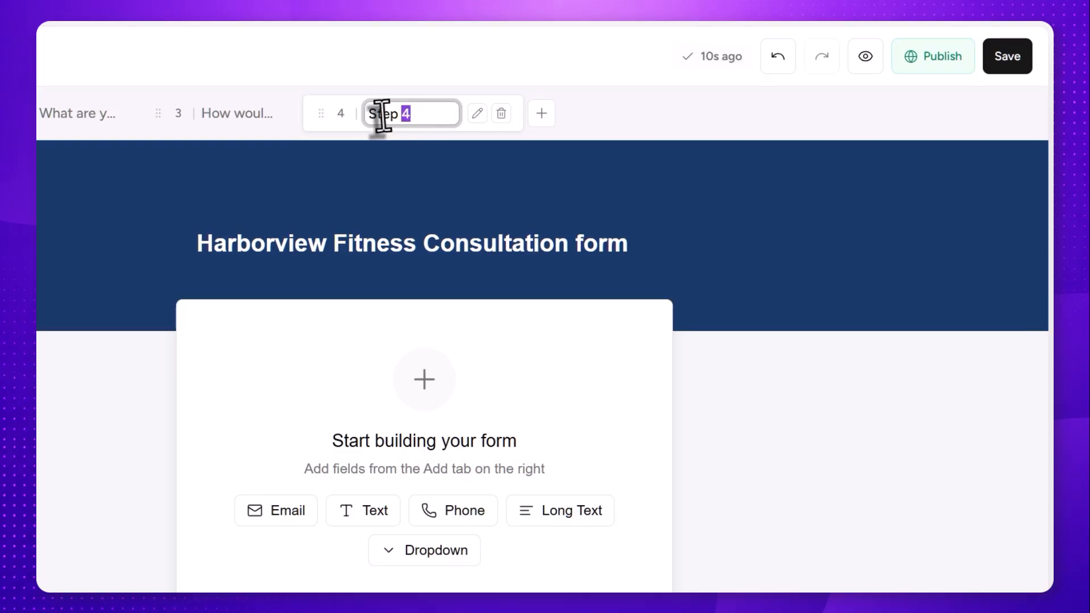
{"action": "triple_click", "coordinate": [365, 115]}
{"action": "key", "text": "ctrl+v"}
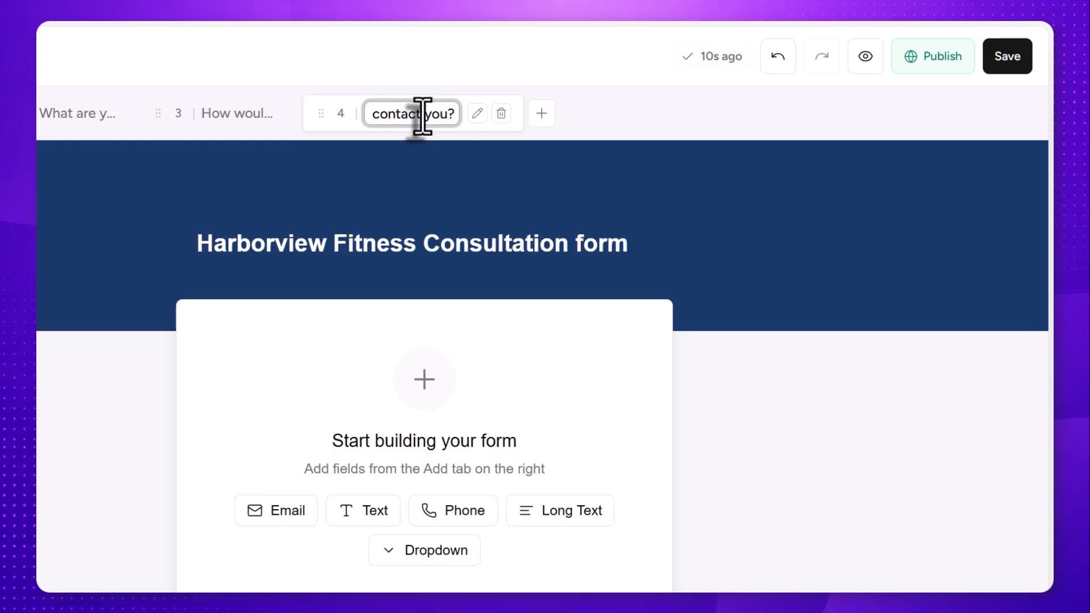
{"action": "key", "text": "Return"}
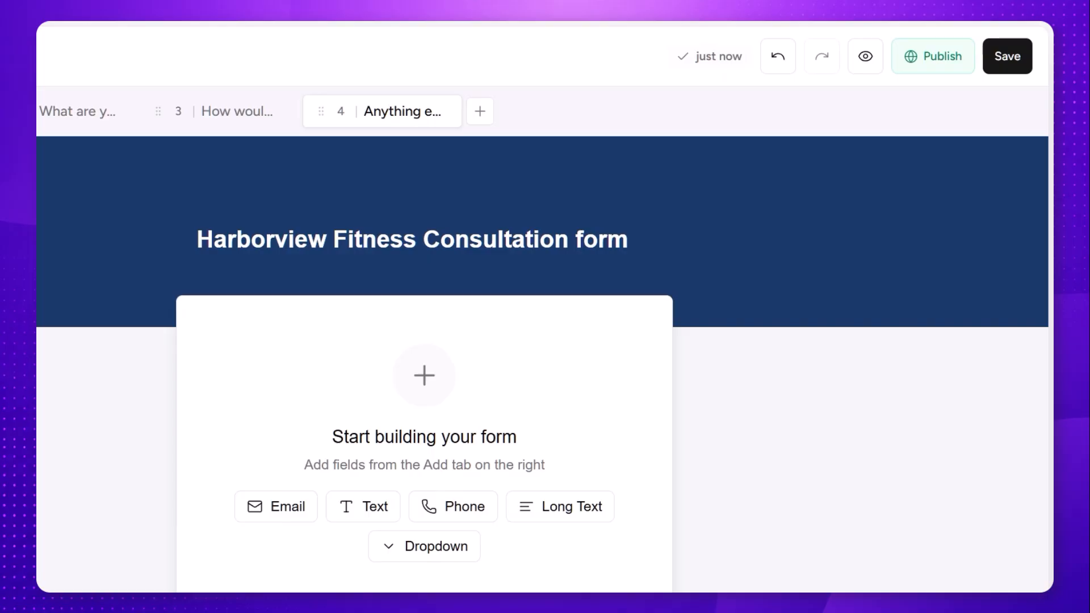
- Add a Long Text field to the fourth step and map it to the Fitness consultation anything else custom field
{"action": "left_click", "coordinate": [559, 508]}
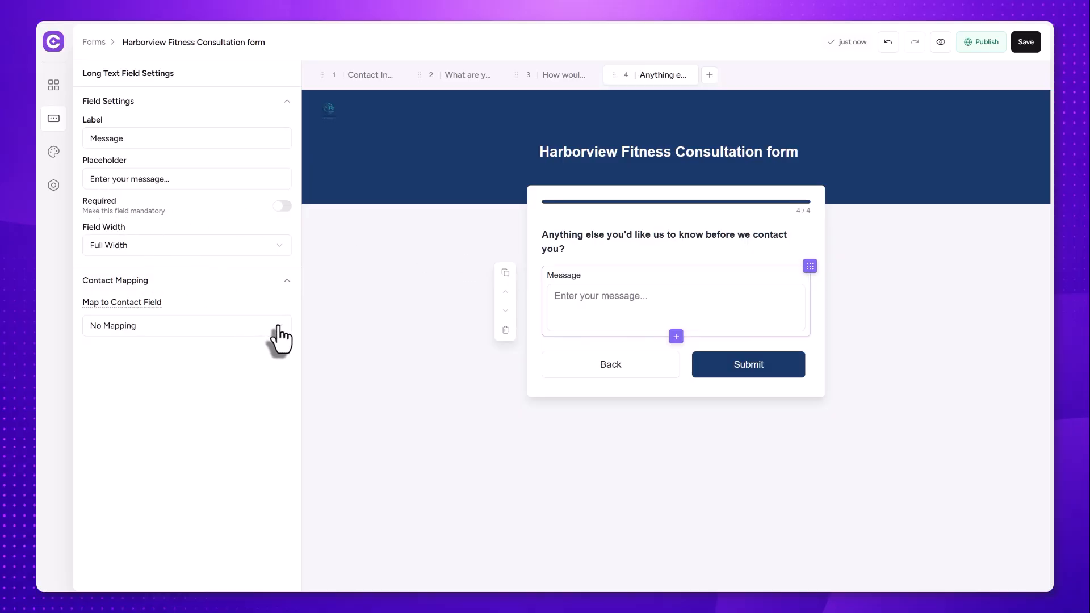
{"action": "left_click", "coordinate": [280, 334]}
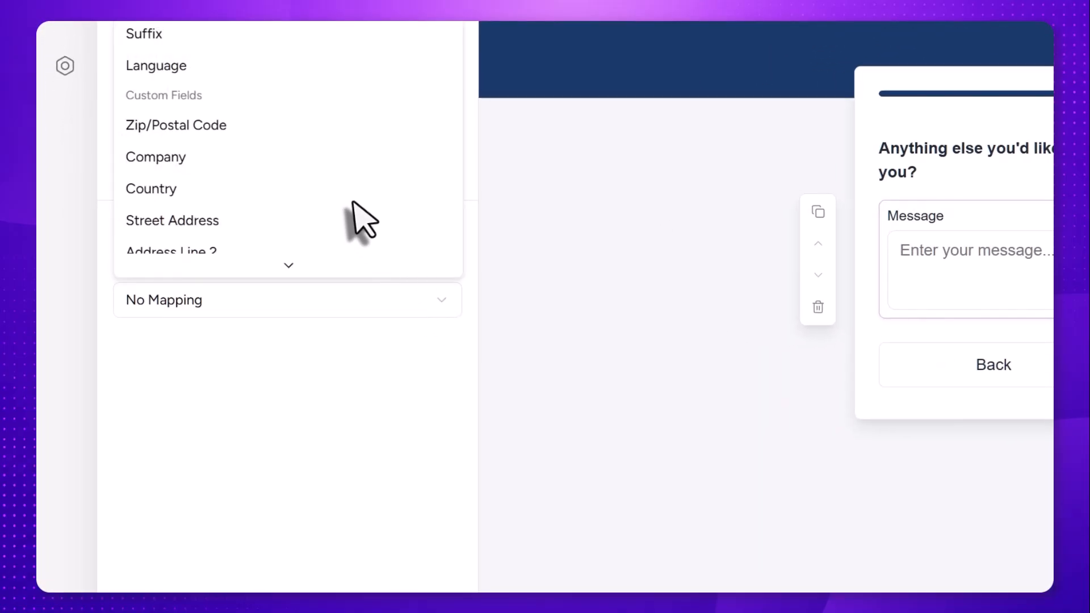
{"action": "scroll", "coordinate": [343, 207], "scroll_direction": "down", "scroll_amount": 5}
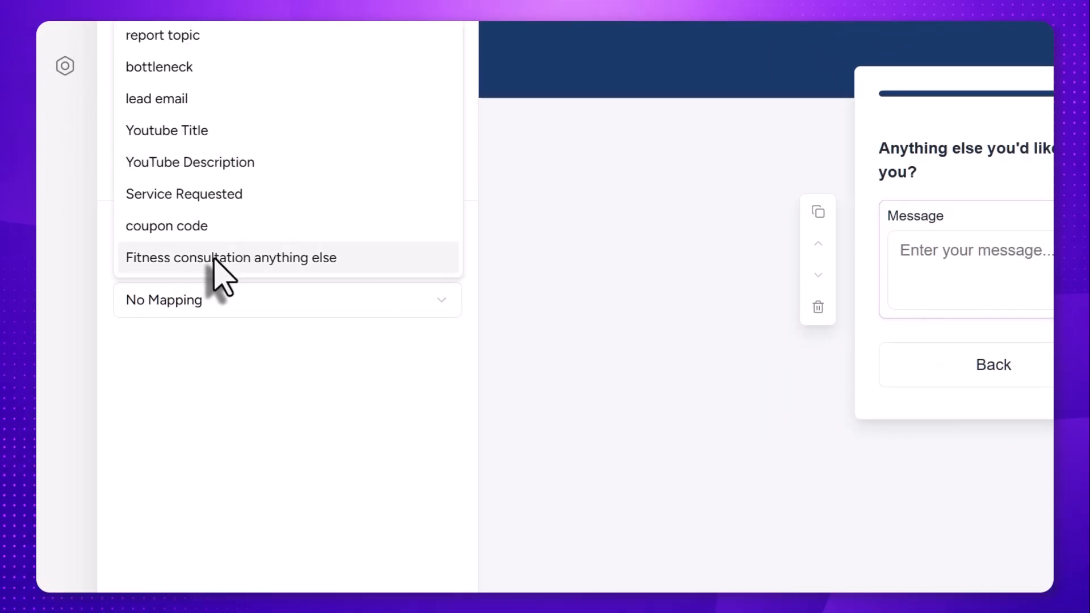
{"action": "left_click", "coordinate": [240, 261]}
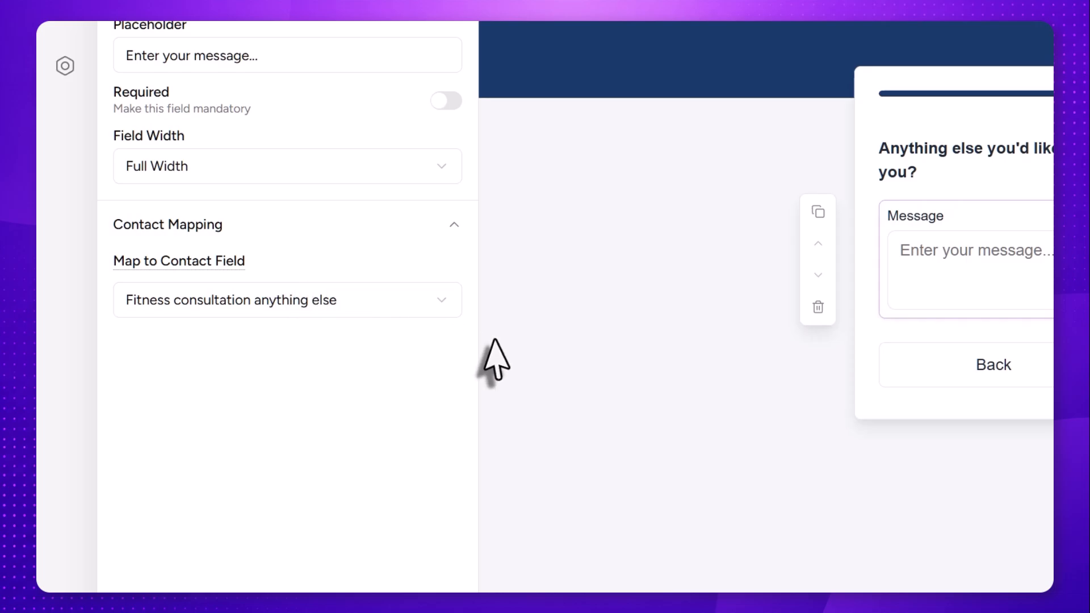
- Set the submit button's text to "Let's get started!" and its loading text to "Let's go.."
{"action": "left_click", "coordinate": [742, 372]}
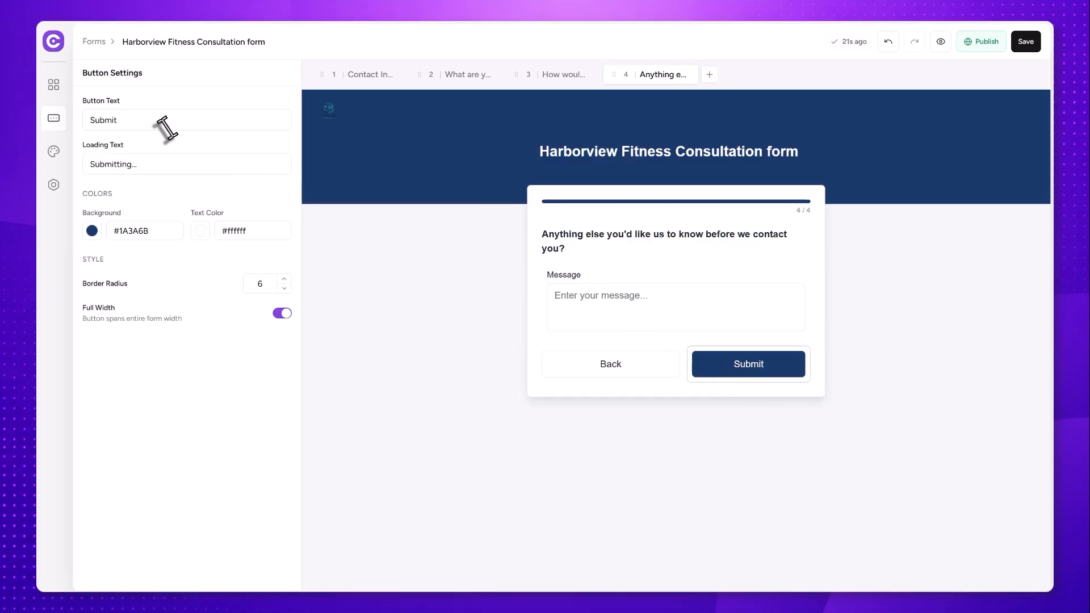
{"action": "left_click", "coordinate": [109, 121]}
{"action": "key", "text": "ctrl+a"}
{"action": "type", "text": "Let's get started!"}
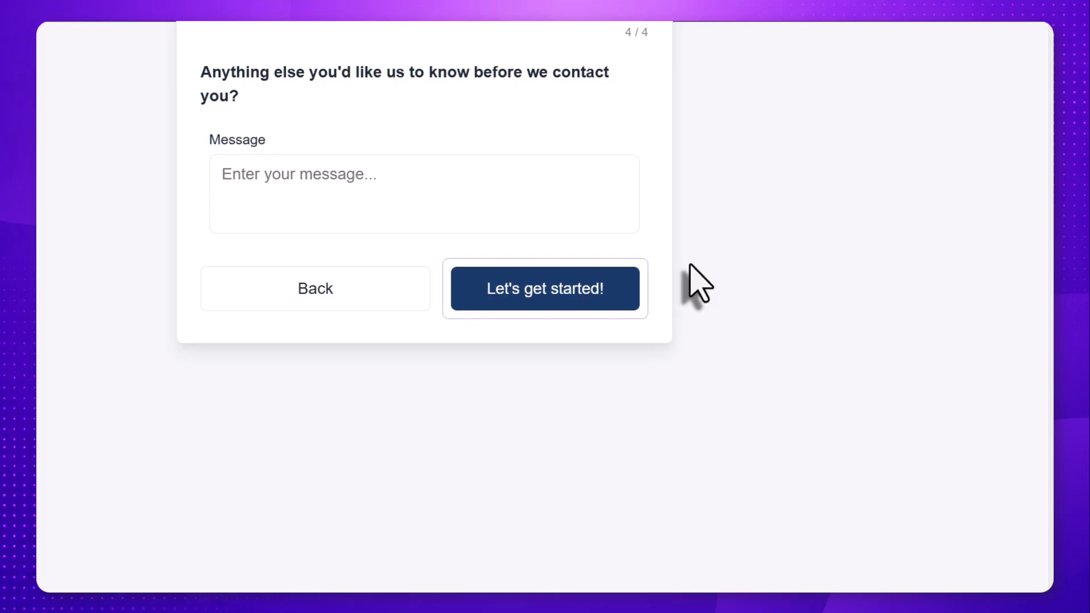
{"action": "double_click", "coordinate": [92, 164]}
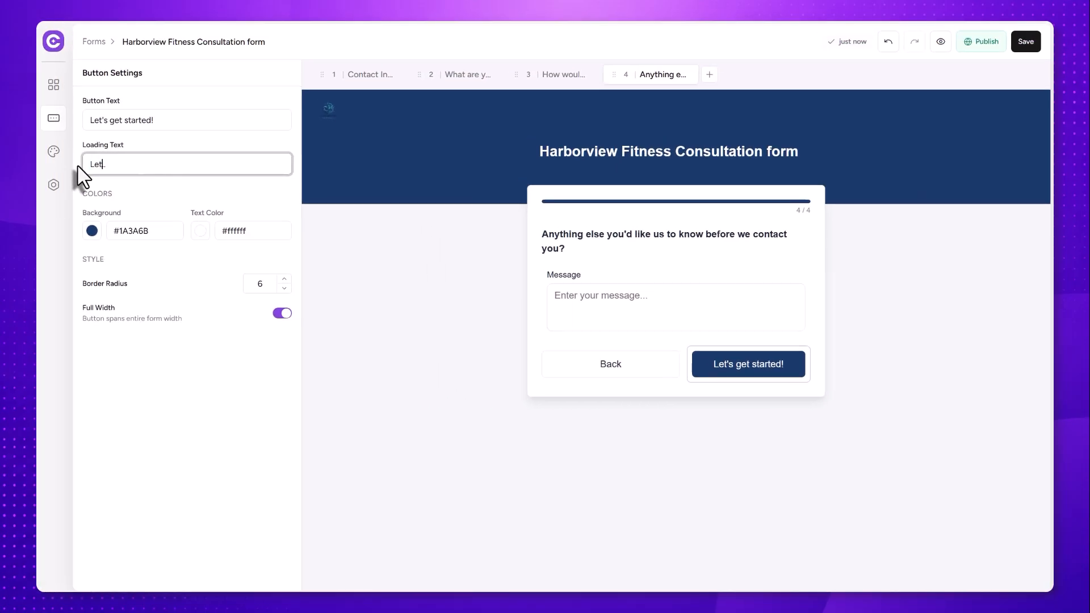
{"action": "type", "text": "Let's go"}
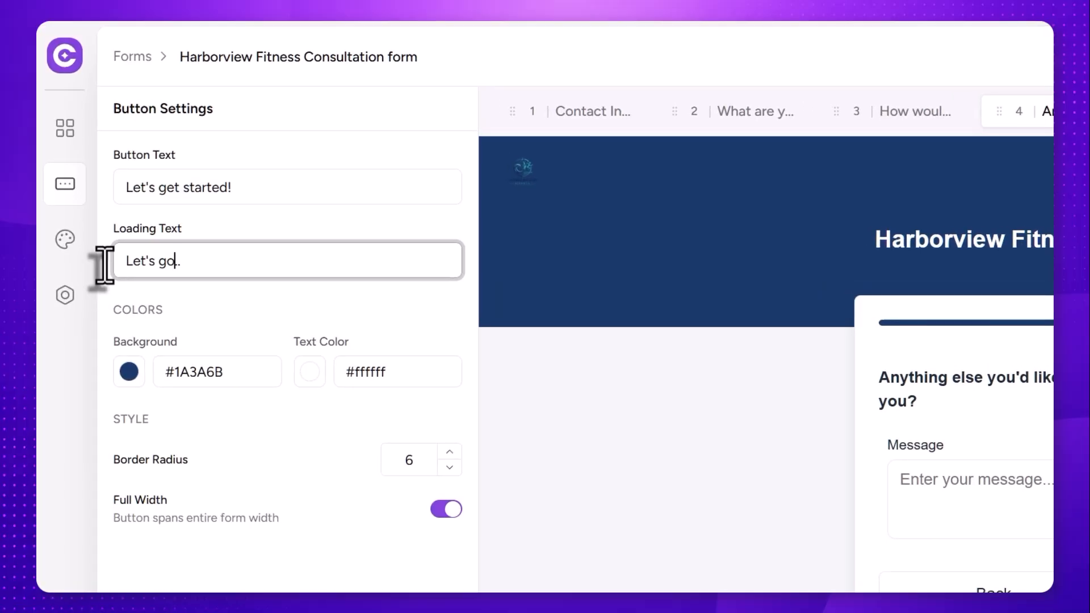
- Set the submit button's background colour to #2ABFCF
{"action": "left_click", "coordinate": [130, 380]}
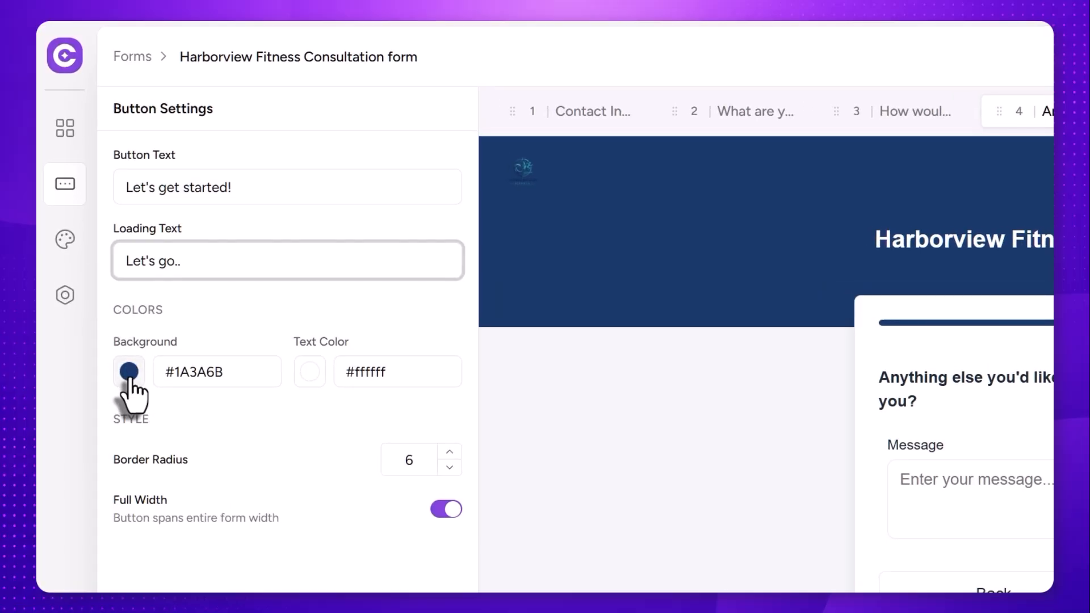
{"action": "left_click", "coordinate": [129, 379]}
{"action": "left_click", "coordinate": [211, 449]}
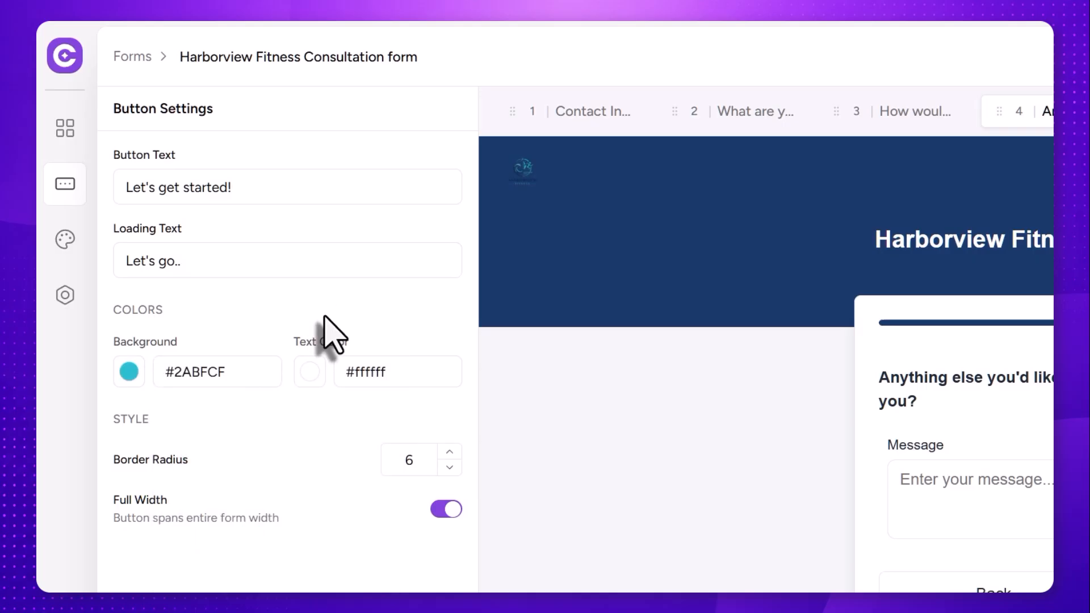
- Review the form's page and container style settings and preview the form in laptop and iPhone sizes
{"action": "left_click", "coordinate": [67, 239]}
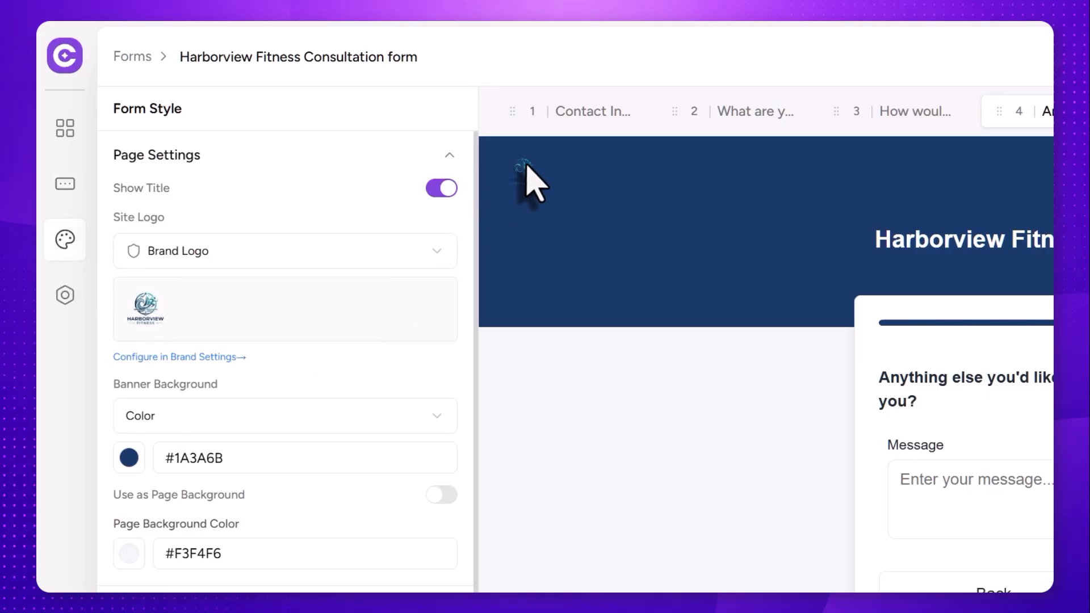
{"action": "scroll", "coordinate": [341, 397], "scroll_direction": "down", "scroll_amount": 3}
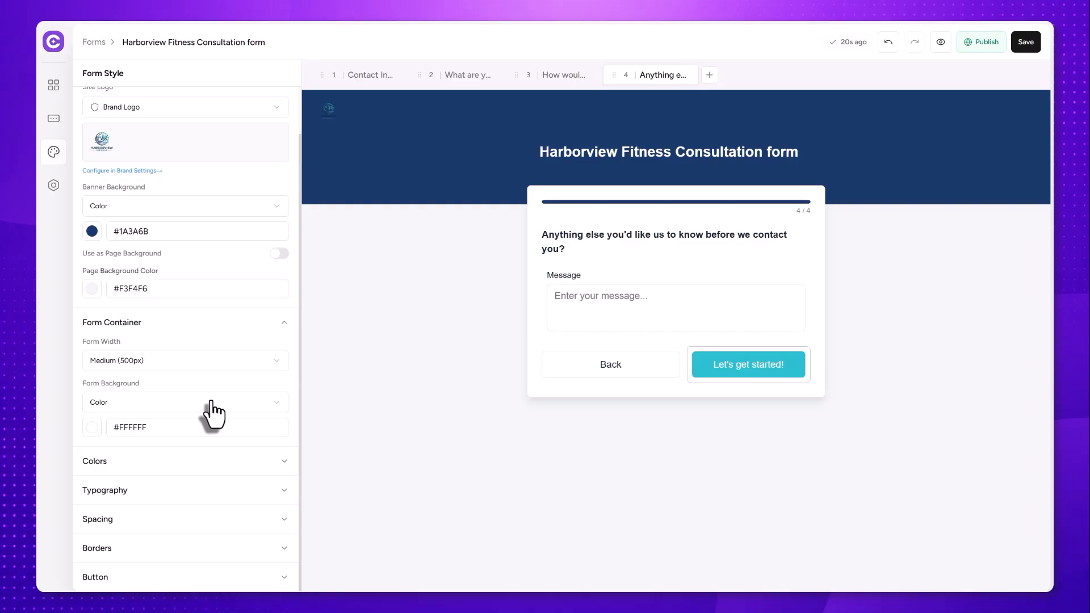
{"action": "left_click", "coordinate": [940, 45]}
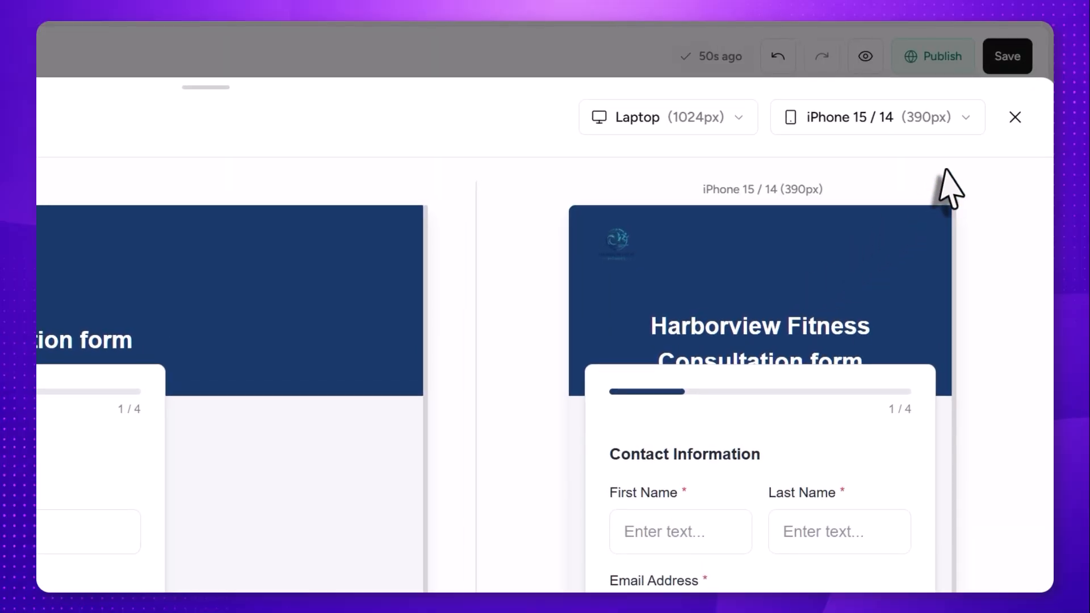
{"action": "left_click", "coordinate": [1015, 117]}
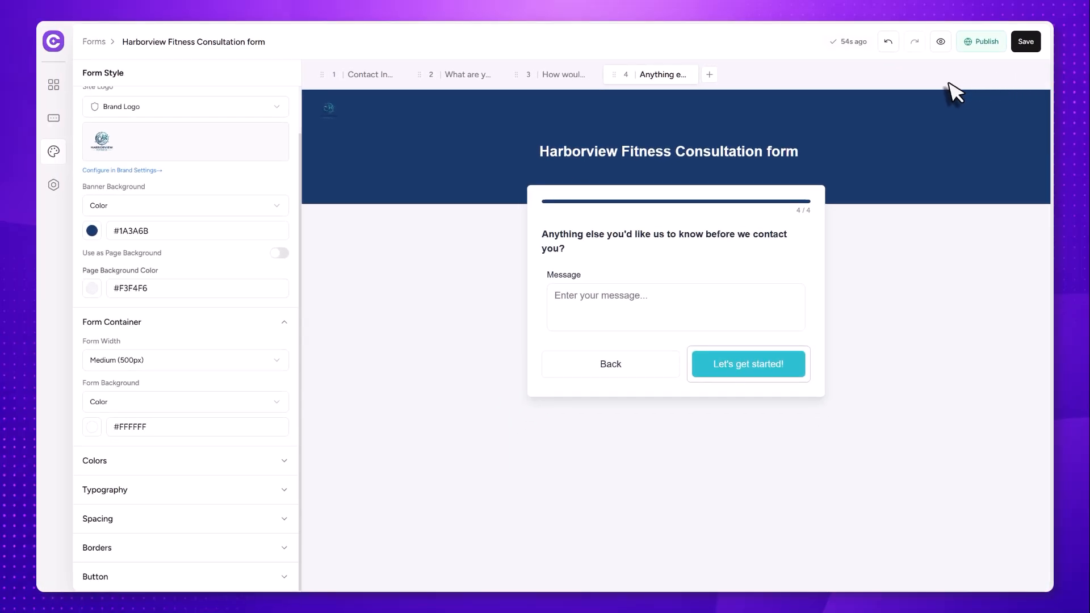
- Set the form's site logo to No Logo and save the form
{"action": "left_click", "coordinate": [230, 108]}
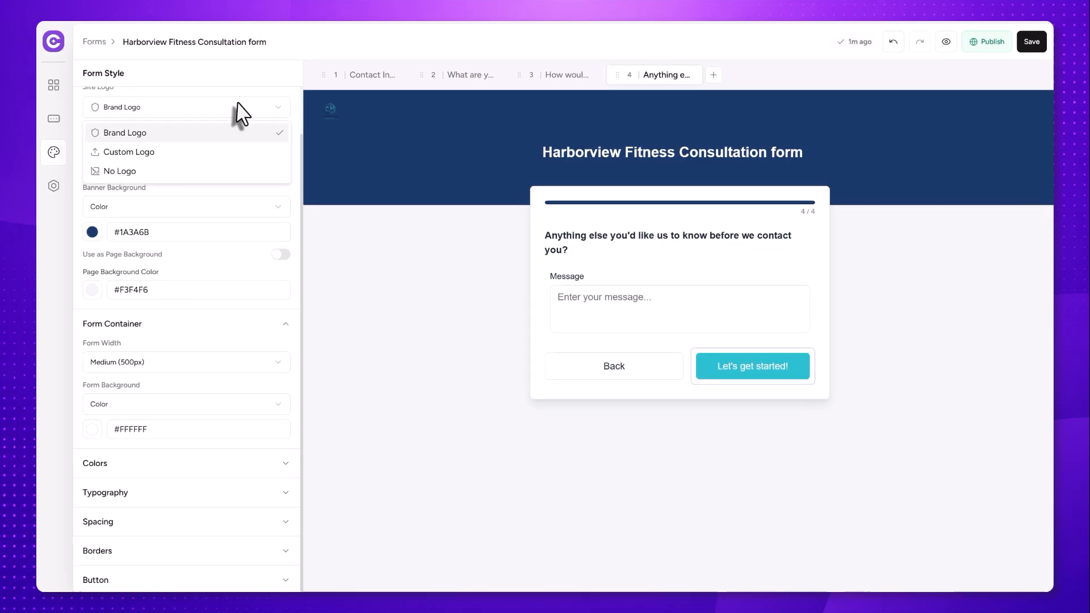
{"action": "left_click", "coordinate": [187, 271]}
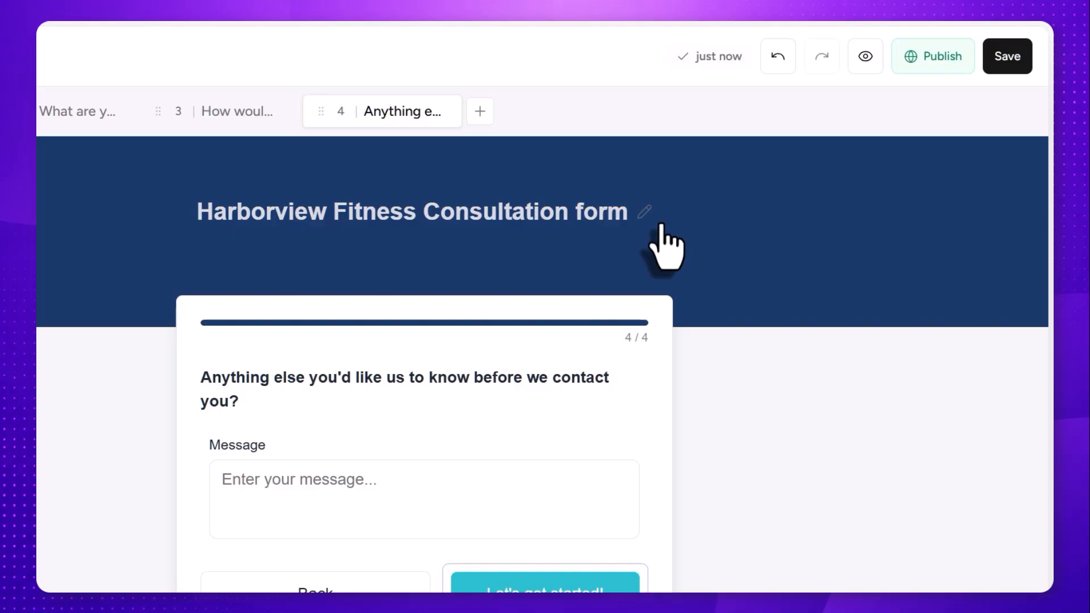
{"action": "left_click", "coordinate": [864, 66]}
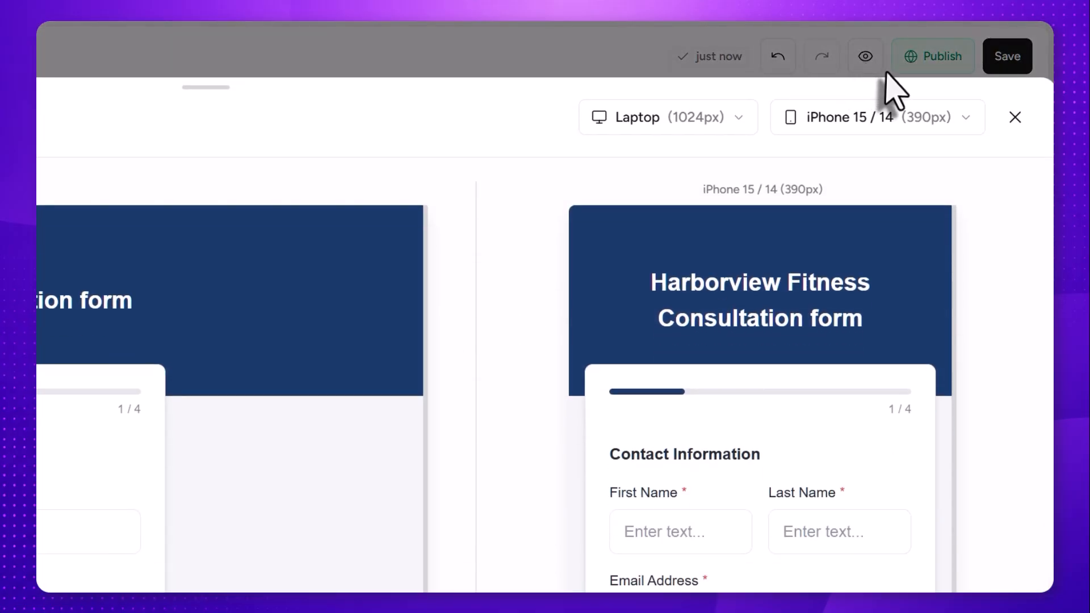
{"action": "left_click", "coordinate": [1015, 117]}
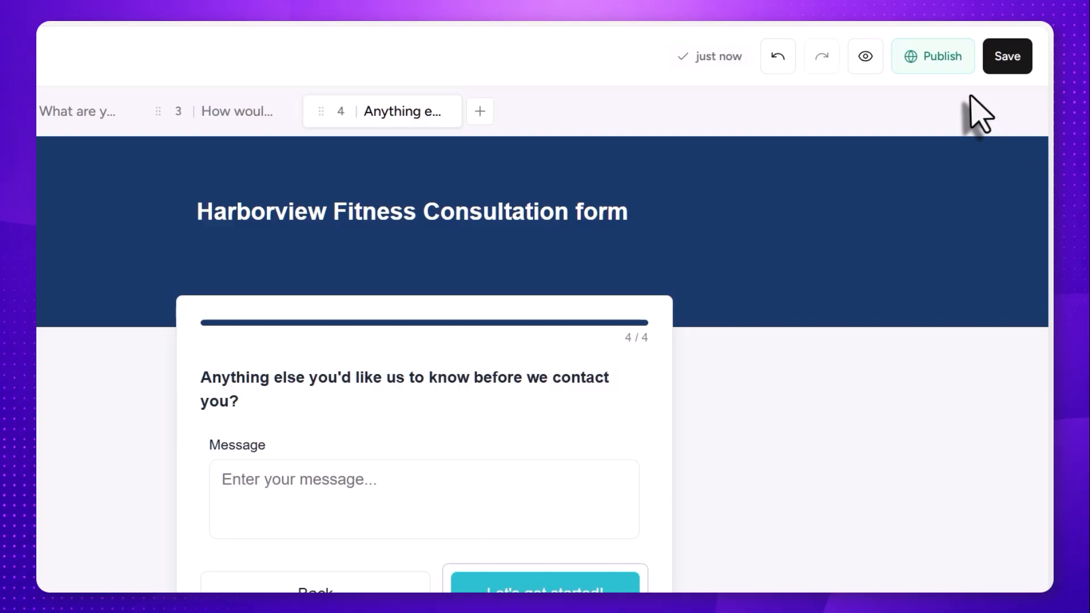
{"action": "left_click", "coordinate": [1006, 61]}
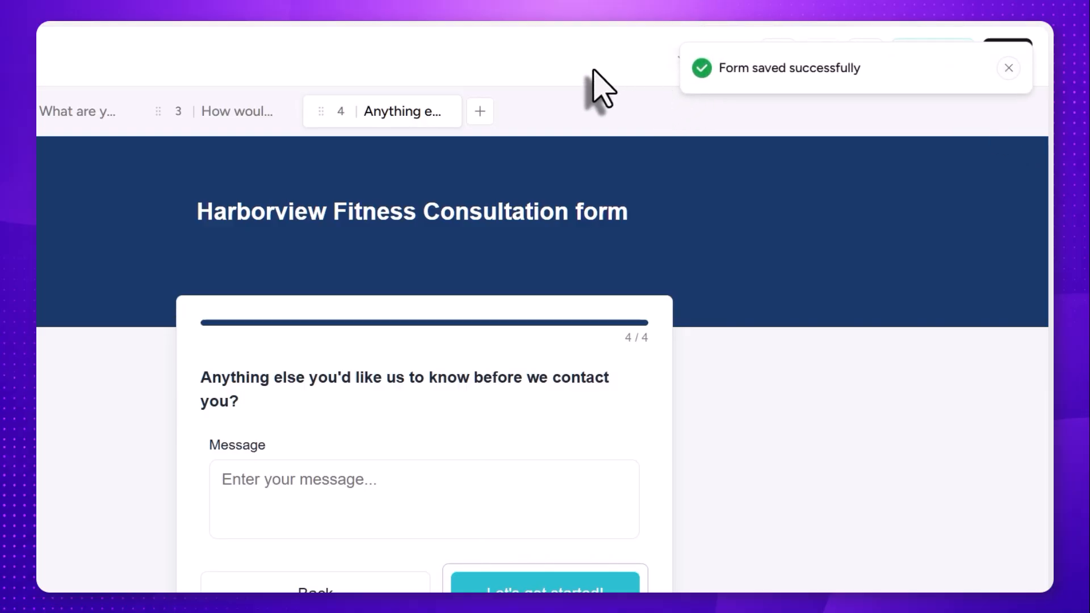
{"action": "left_click", "coordinate": [1006, 70]}
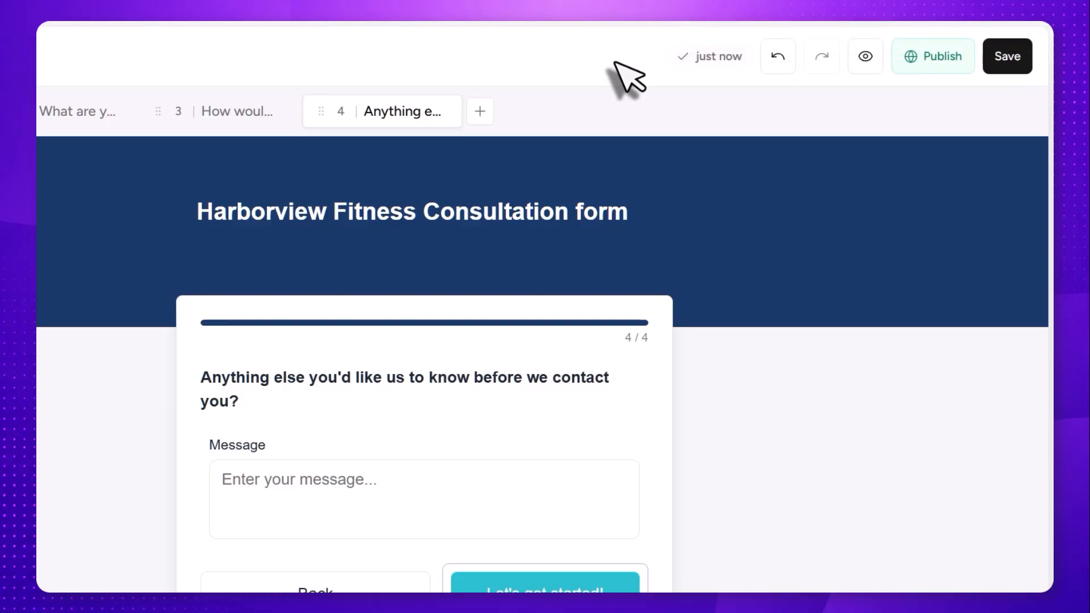
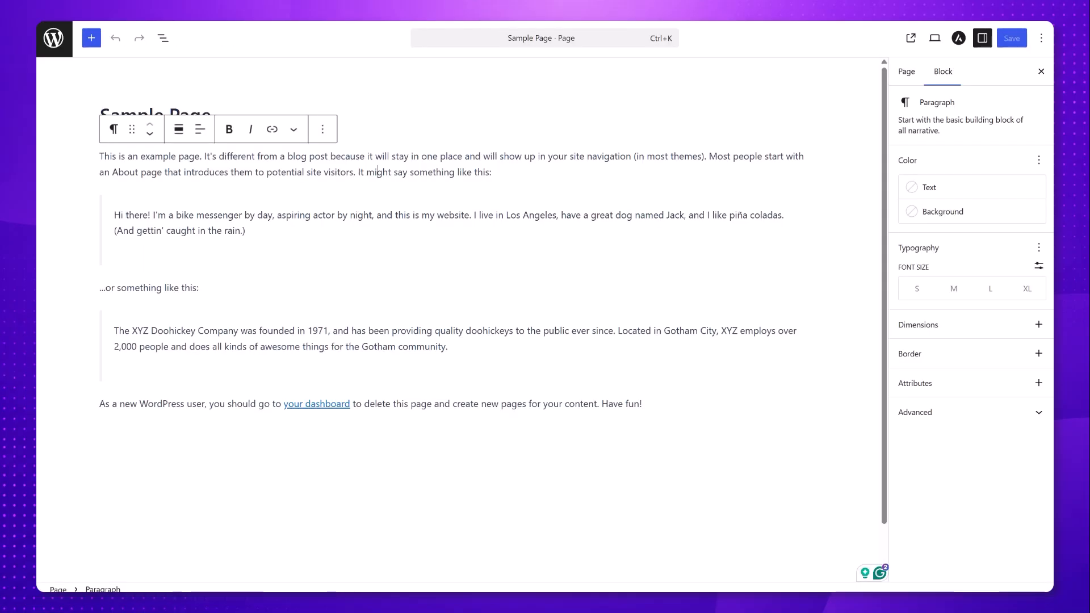
- Switch to the WordPress editor for Sample Page and insert a Custom HTML block after the first paragraph
{"action": "mouse_move", "coordinate": [305, 311]}
{"action": "left_click", "coordinate": [91, 38]}
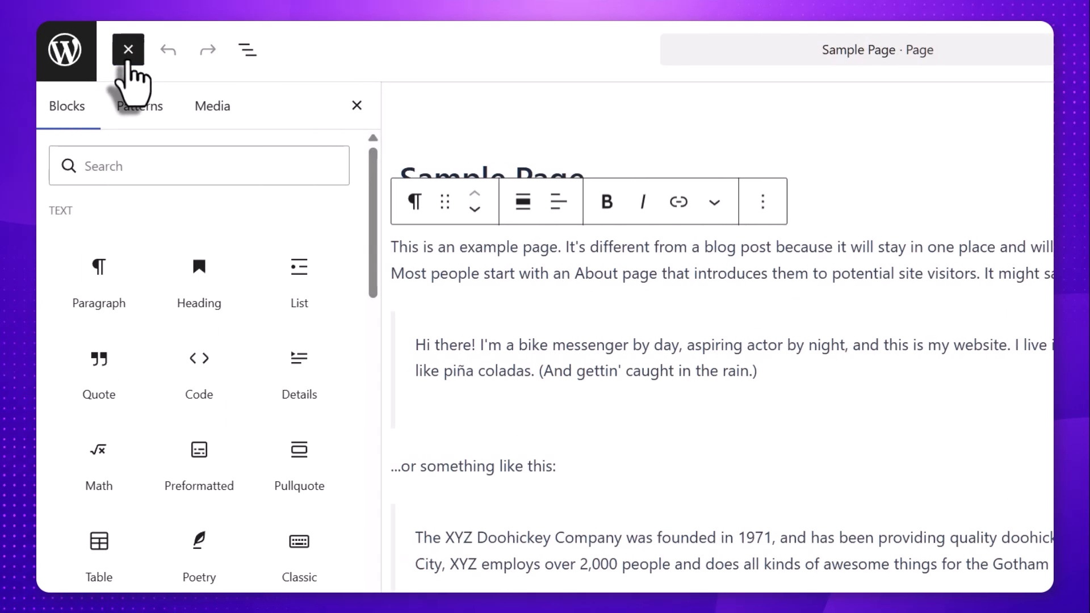
{"action": "left_click", "coordinate": [129, 173]}
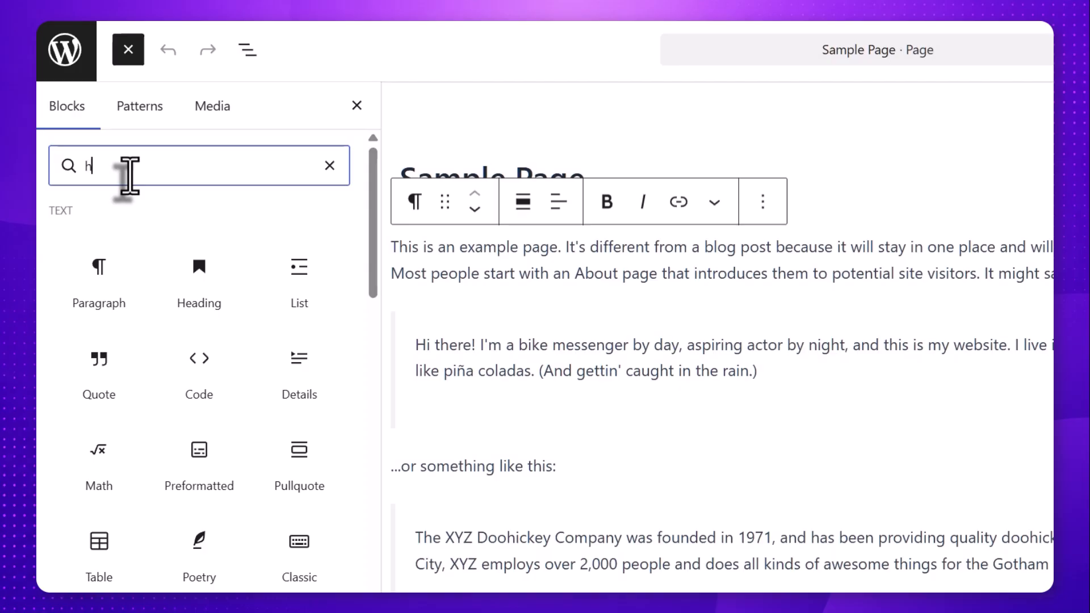
{"action": "type", "text": "html"}
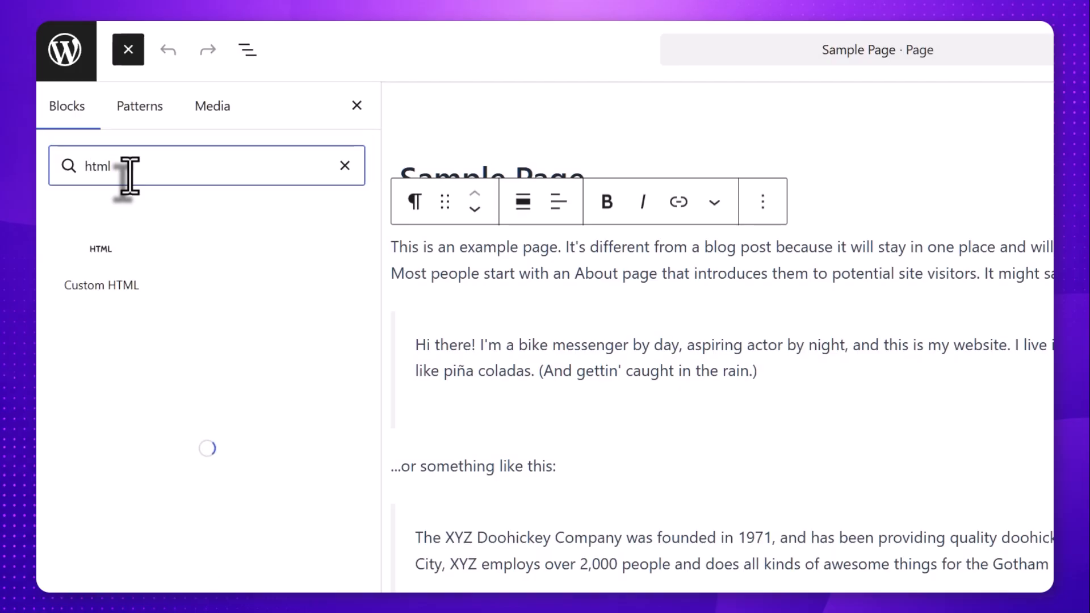
{"action": "left_click", "coordinate": [109, 268]}
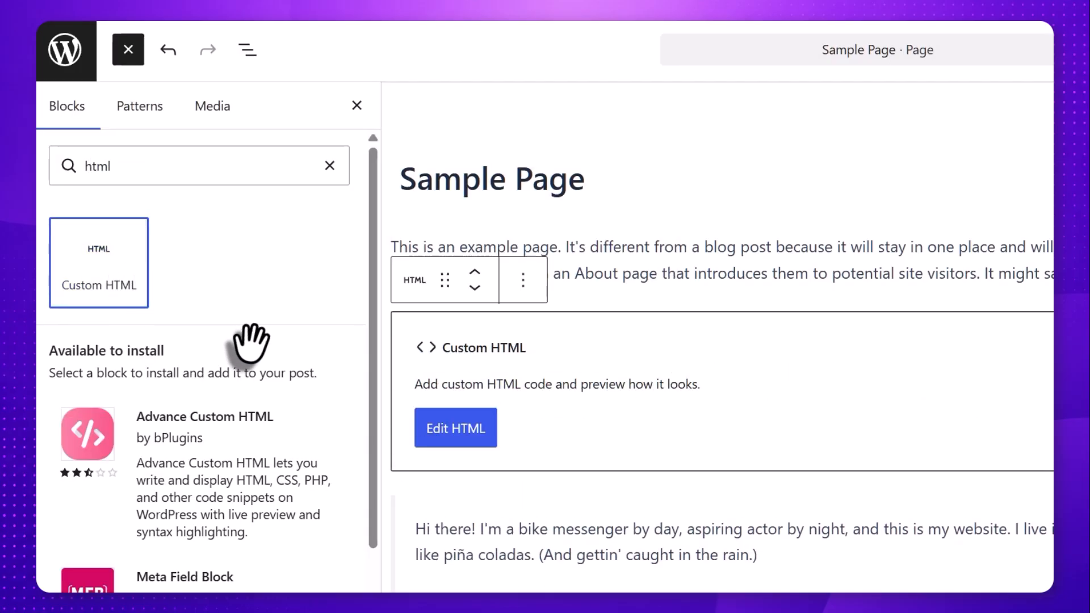
- Paste the Harborview Fitness Consultation form's SureContact embed code into the Custom HTML block and save the page
{"action": "left_click", "coordinate": [461, 432]}
{"action": "left_click", "coordinate": [627, 275]}
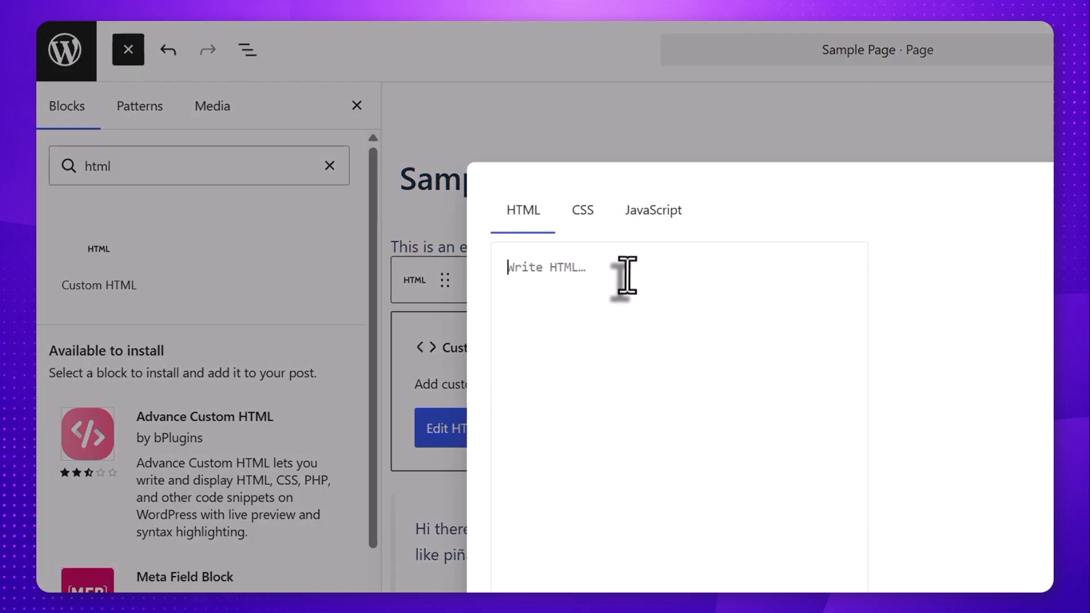
{"action": "type", "text": "<div id=\"surecontact-form-harborview-fitness-consultation-form\"></div> <script src=\"https://app.surecontact.com/embed/forms.js\"></script> <script>   SureContactForms.render({     formId: 'd9ba5b35-38f1-4153-8615-a717b56444d6',     container: '#surecontact-form-harborview-fitness-consultation-form'   }); </script>"}
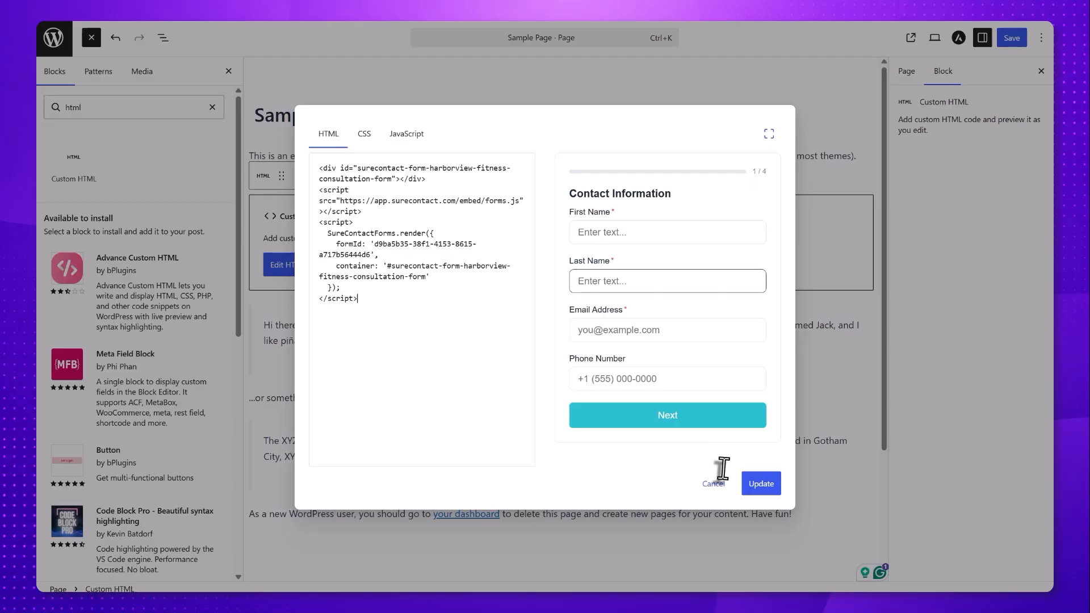
{"action": "left_click", "coordinate": [761, 485]}
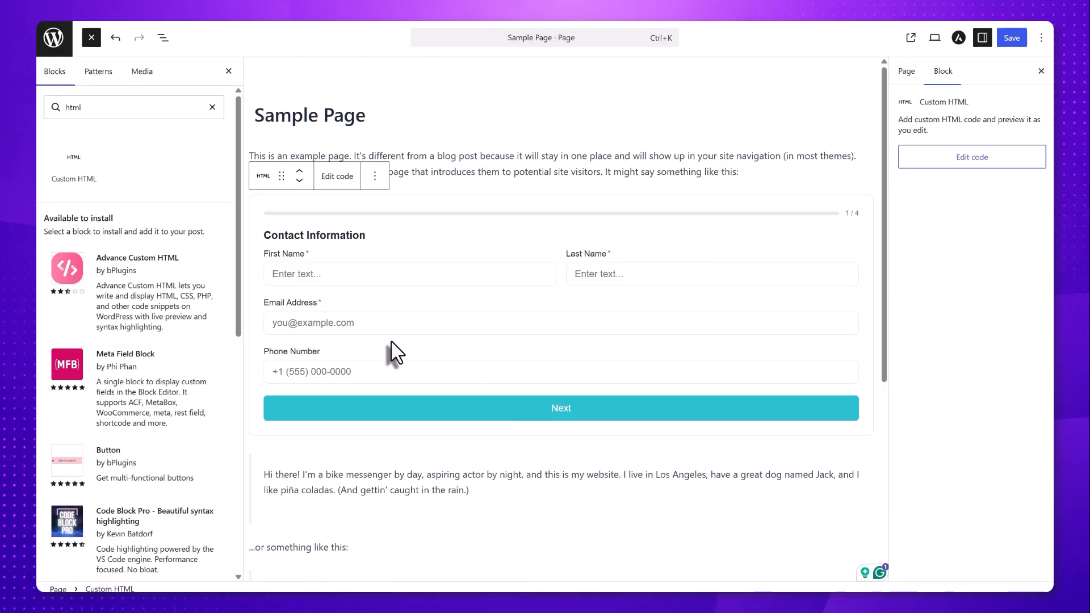
{"action": "left_click", "coordinate": [229, 72]}
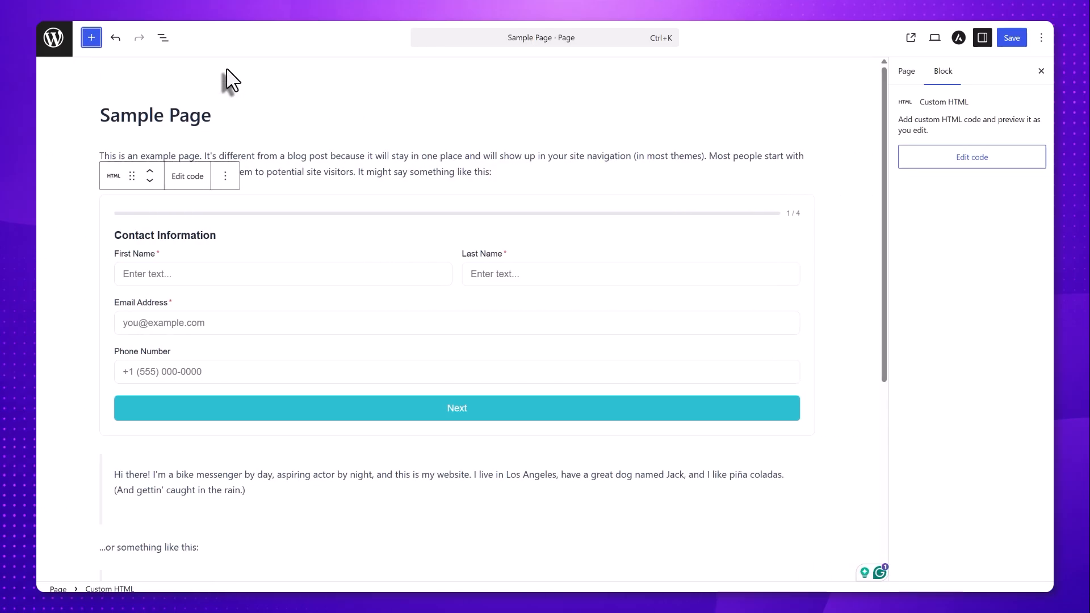
{"action": "left_click", "coordinate": [1011, 37]}
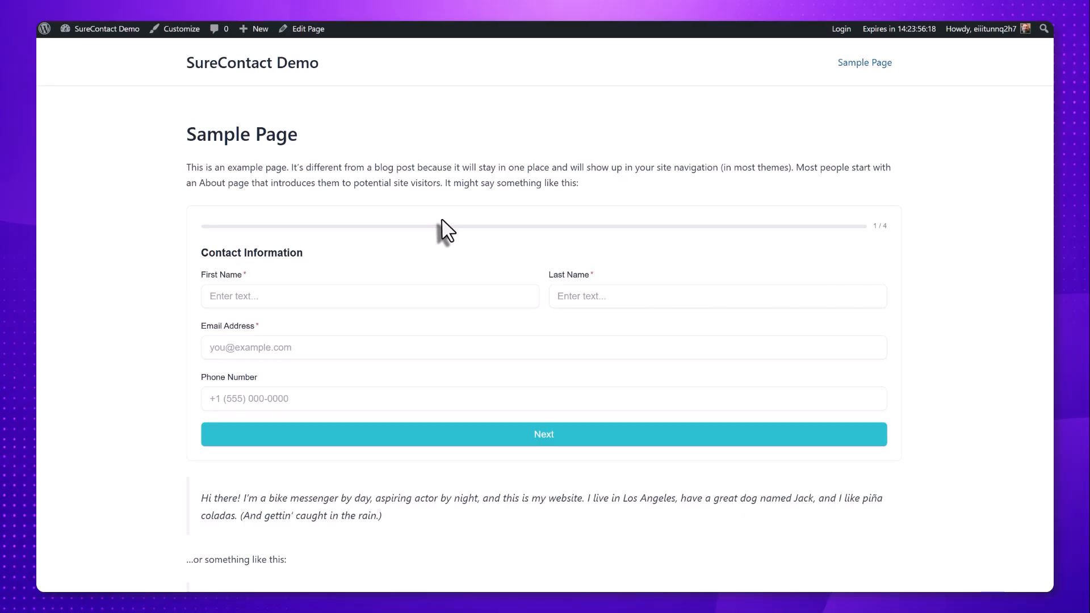
- Fill in the sample contact's first name, last name and email, continue, and choose Build Muscle, Improve Strength and Weight Loss as fitness goals
{"action": "left_click", "coordinate": [287, 295]}
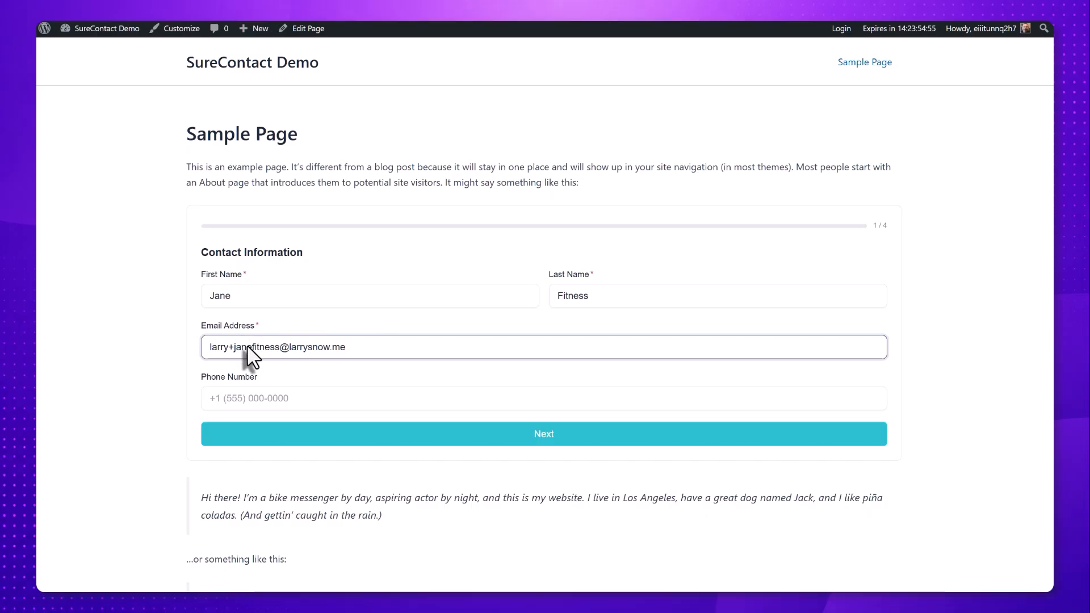
{"action": "left_click", "coordinate": [445, 440]}
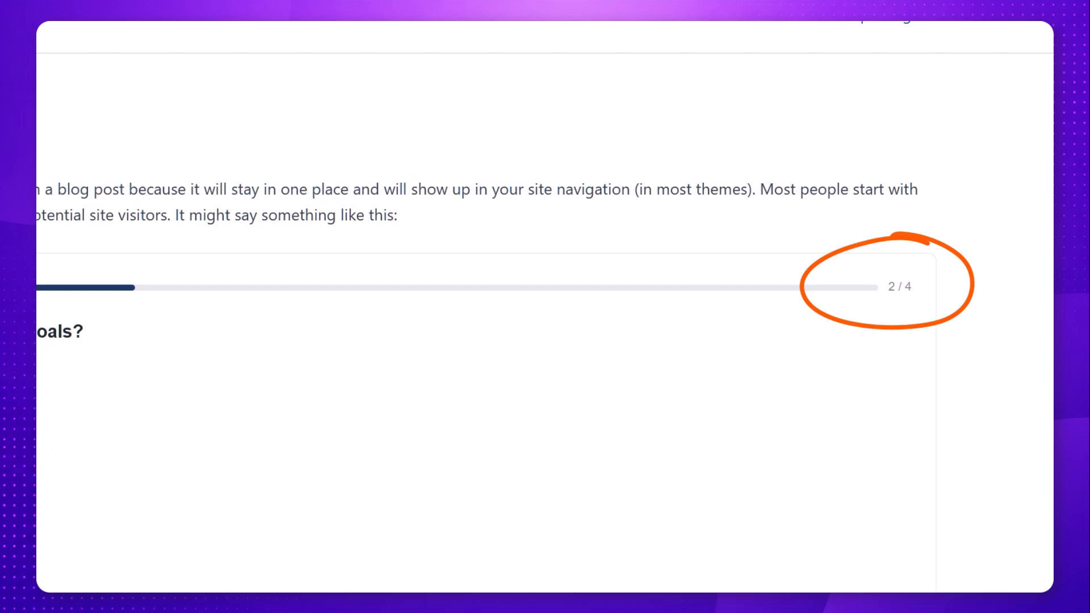
{"action": "left_click", "coordinate": [289, 176]}
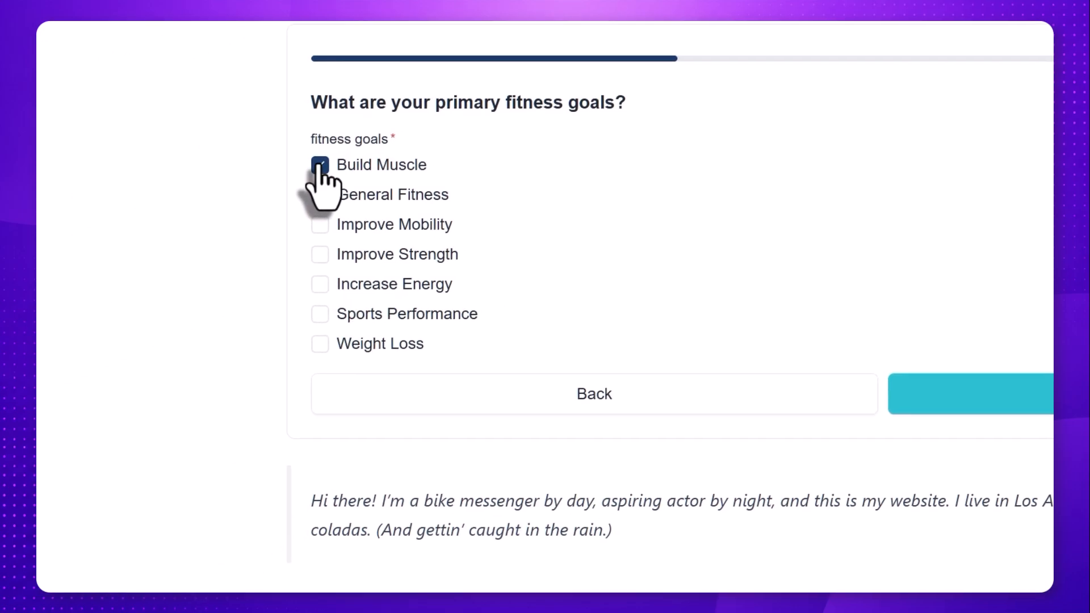
{"action": "left_click", "coordinate": [313, 258]}
{"action": "left_click", "coordinate": [318, 344]}
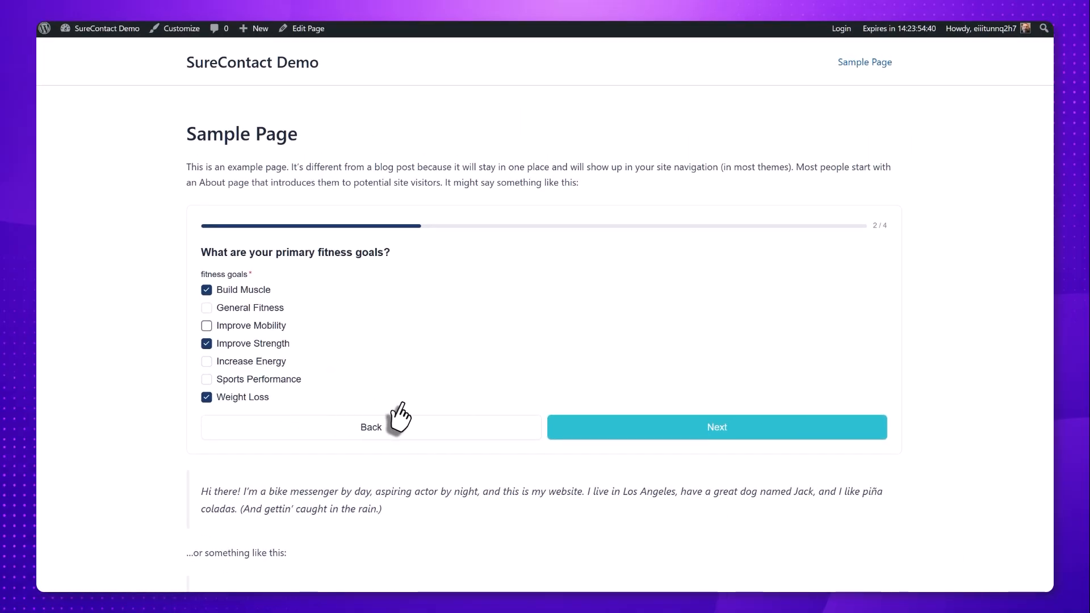
{"action": "left_click", "coordinate": [625, 420]}
- Set the activity level to Occasionally Active, enter the message "Nothing else comes to mind." and submit the form
{"action": "left_click", "coordinate": [289, 296]}
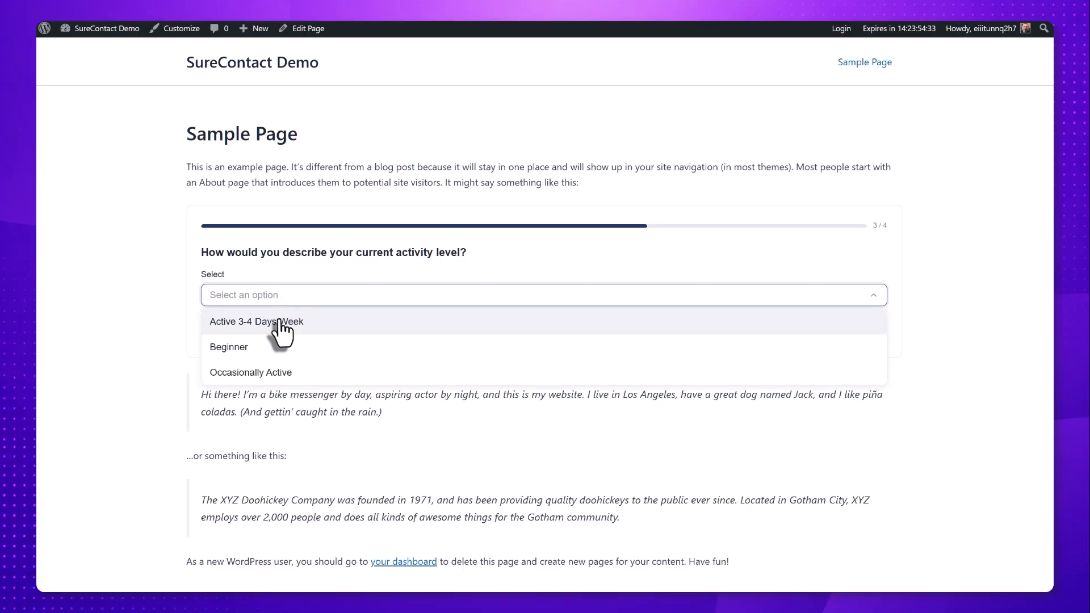
{"action": "left_click", "coordinate": [260, 372]}
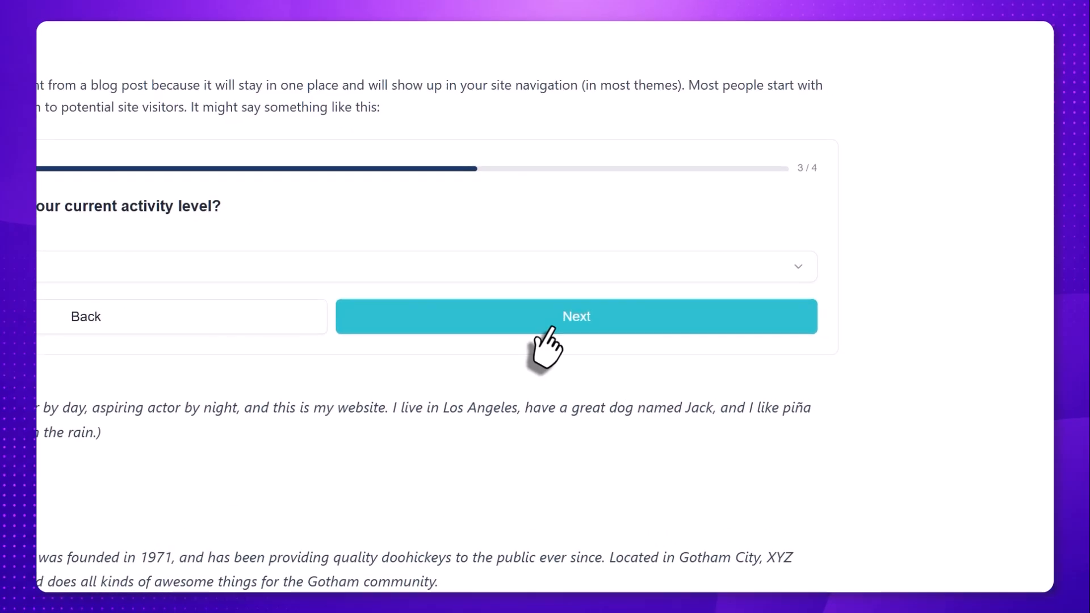
{"action": "left_click", "coordinate": [729, 333]}
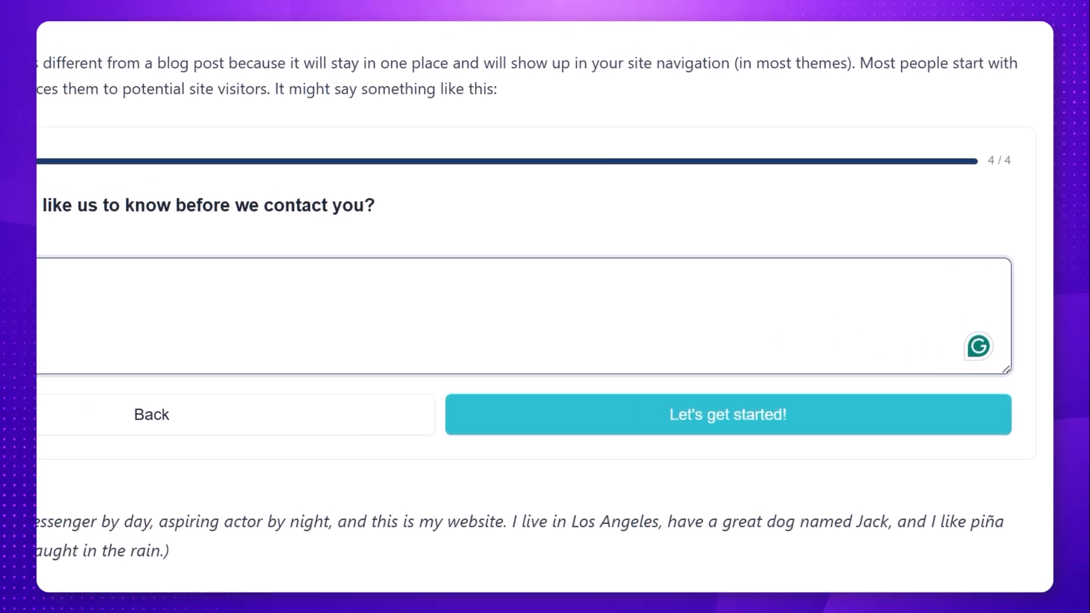
{"action": "type", "text": "Nothing else comes to mind."}
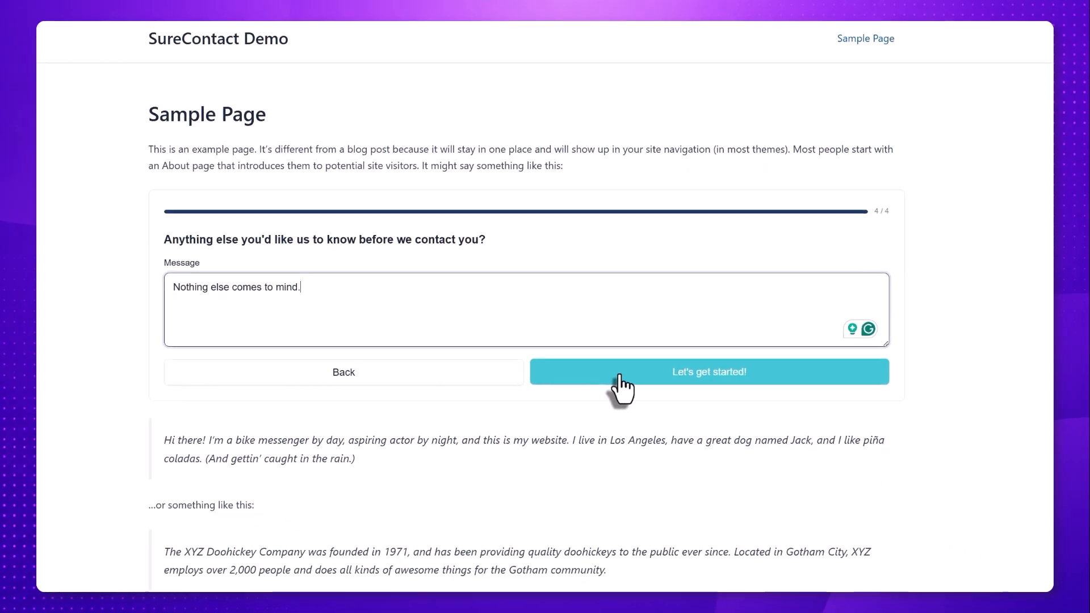
{"action": "left_click", "coordinate": [632, 382]}
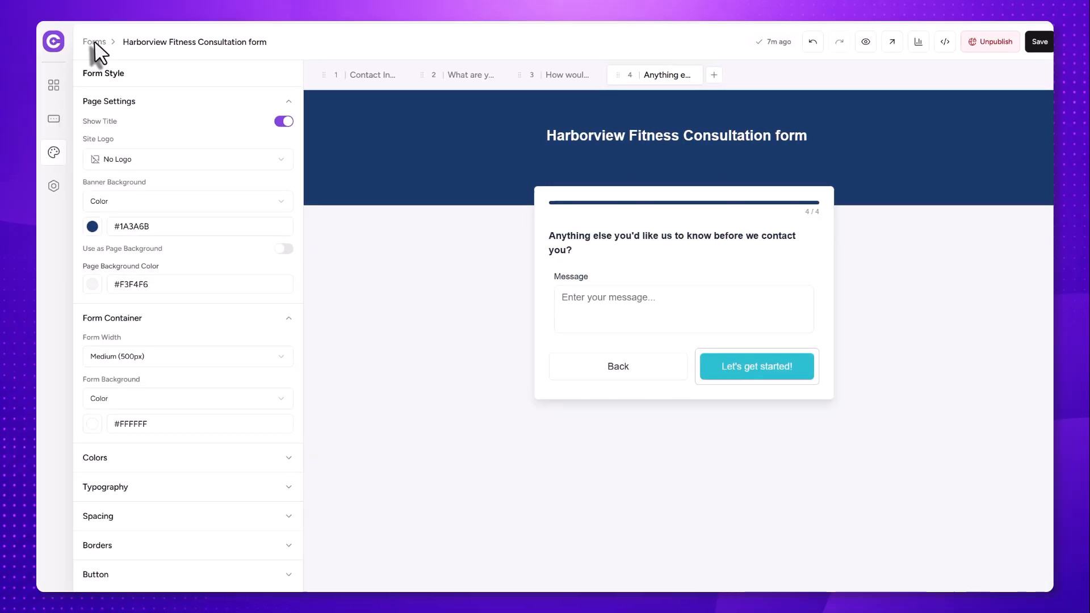
- Switch to SureContact, open the newly submitted contact's CRM record and examine its fitness goals, activity level and message fields
{"action": "left_click", "coordinate": [133, 58]}
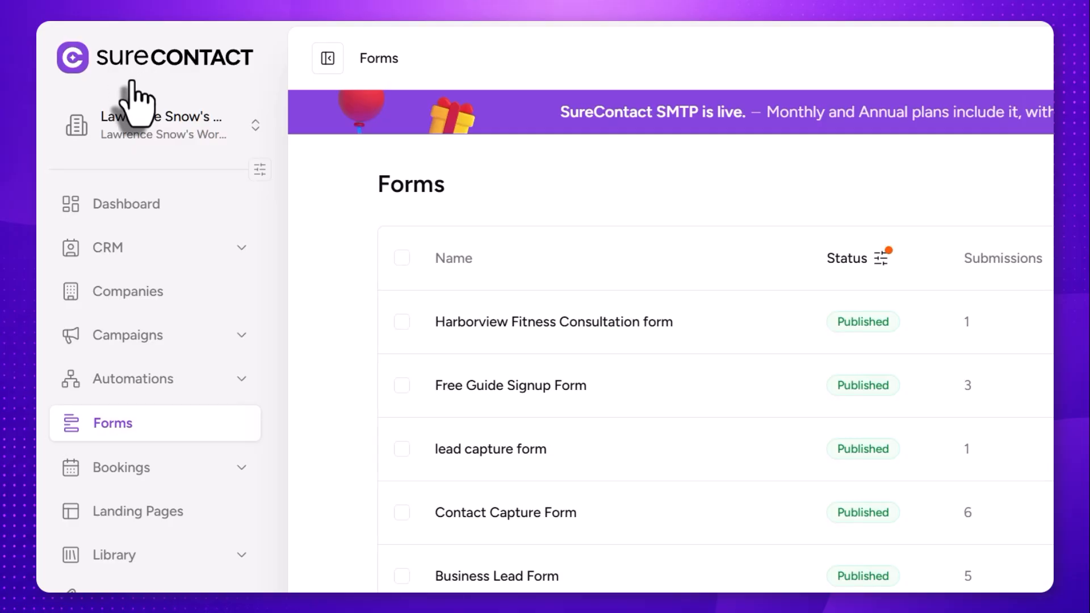
{"action": "left_click", "coordinate": [122, 244]}
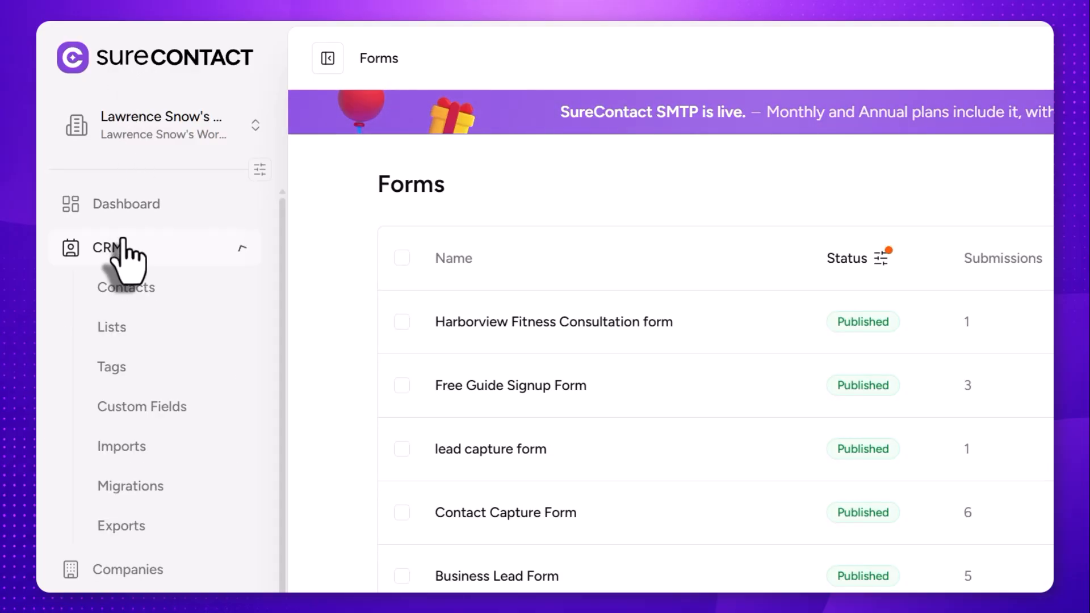
{"action": "left_click", "coordinate": [134, 290]}
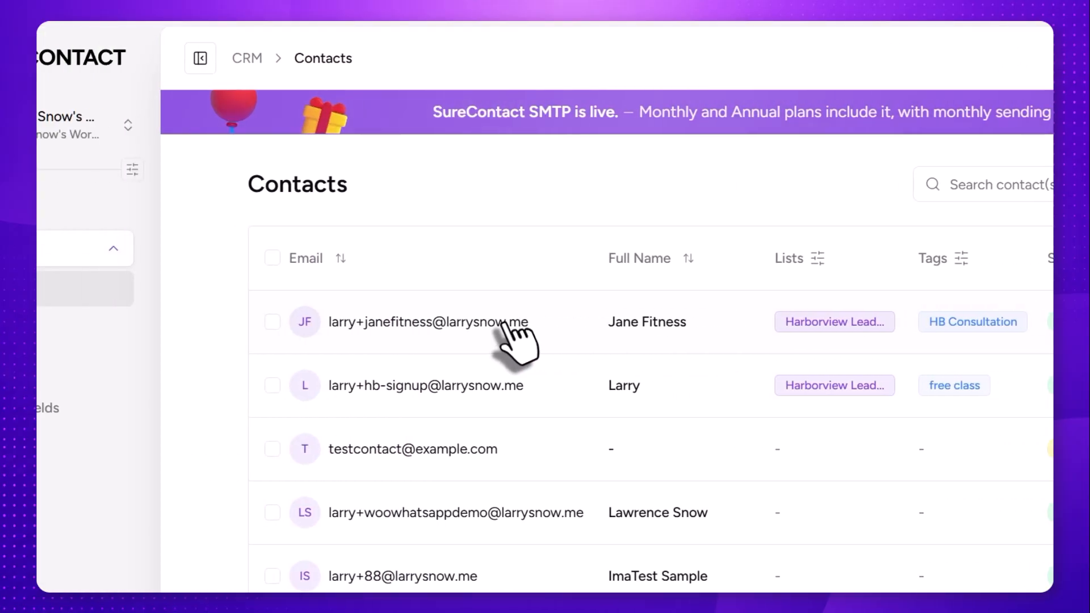
{"action": "left_click", "coordinate": [72, 334]}
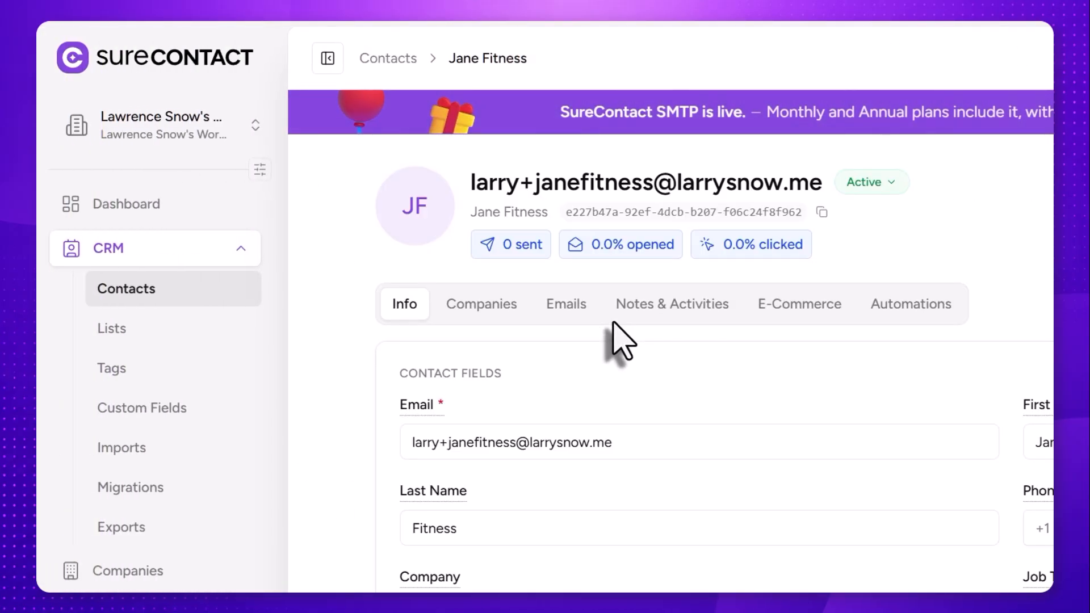
{"action": "scroll", "coordinate": [653, 363], "scroll_direction": "down", "scroll_amount": 6}
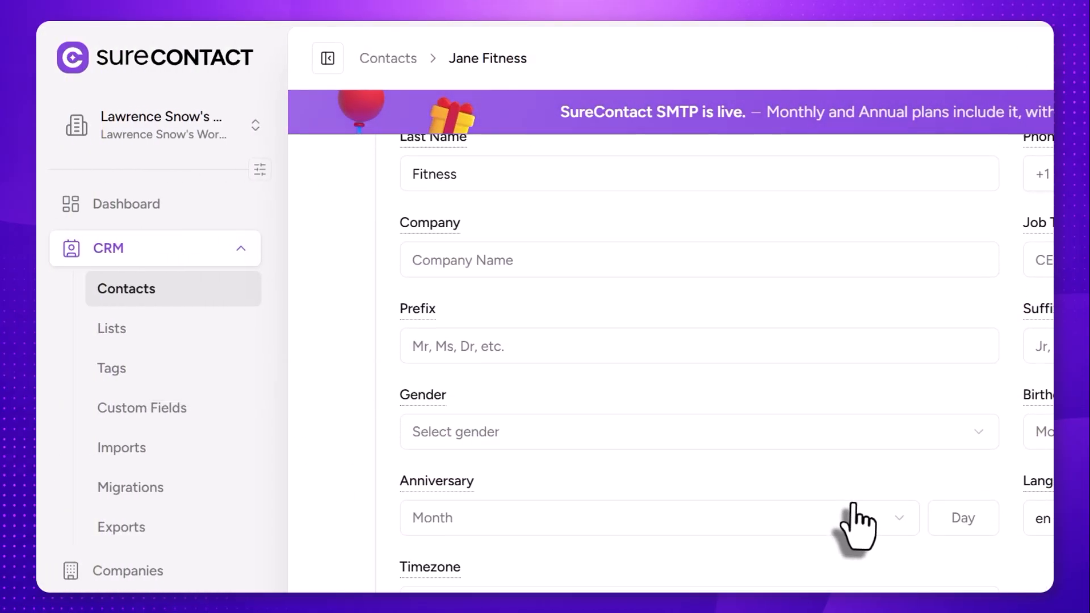
{"action": "scroll", "coordinate": [857, 526], "scroll_direction": "down", "scroll_amount": 15}
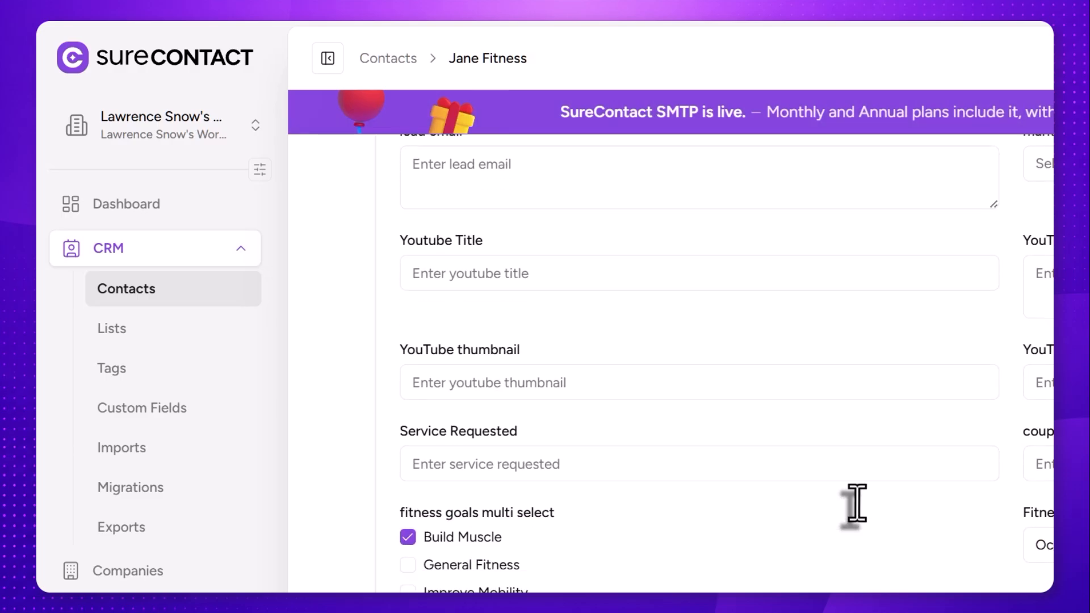
{"action": "scroll", "coordinate": [858, 506], "scroll_direction": "down", "scroll_amount": 6}
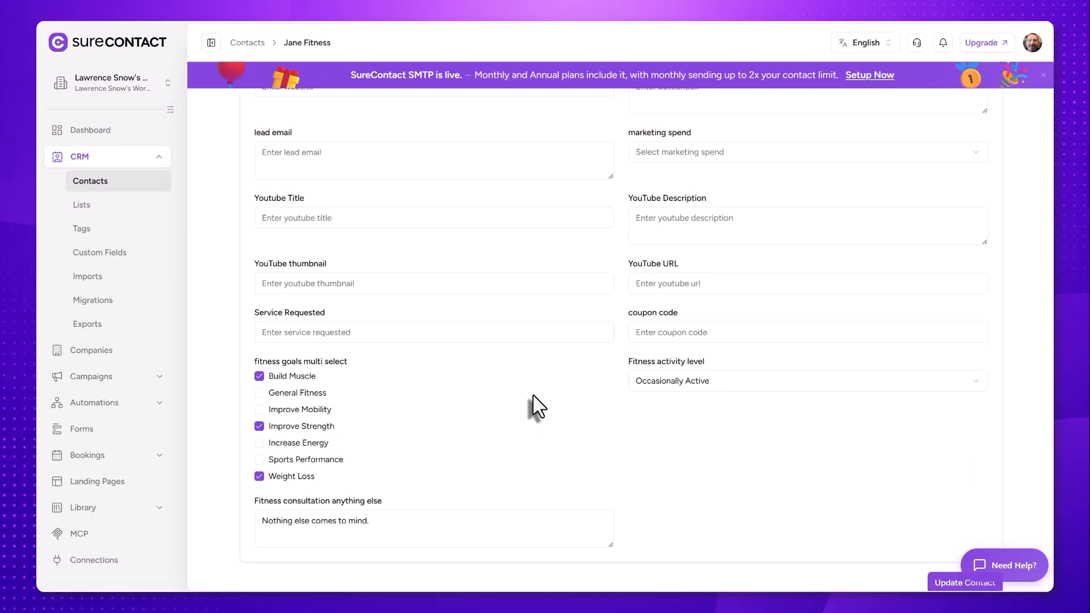
{"action": "scroll", "coordinate": [511, 418], "scroll_direction": "down", "scroll_amount": 1}
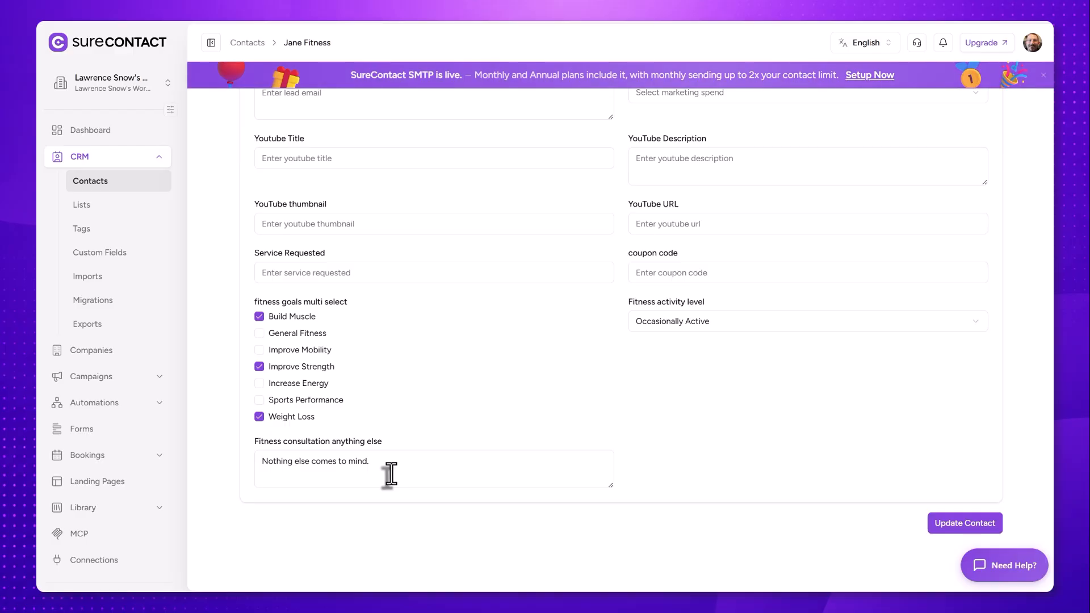
{"action": "scroll", "coordinate": [596, 363], "scroll_direction": "up", "scroll_amount": 10}
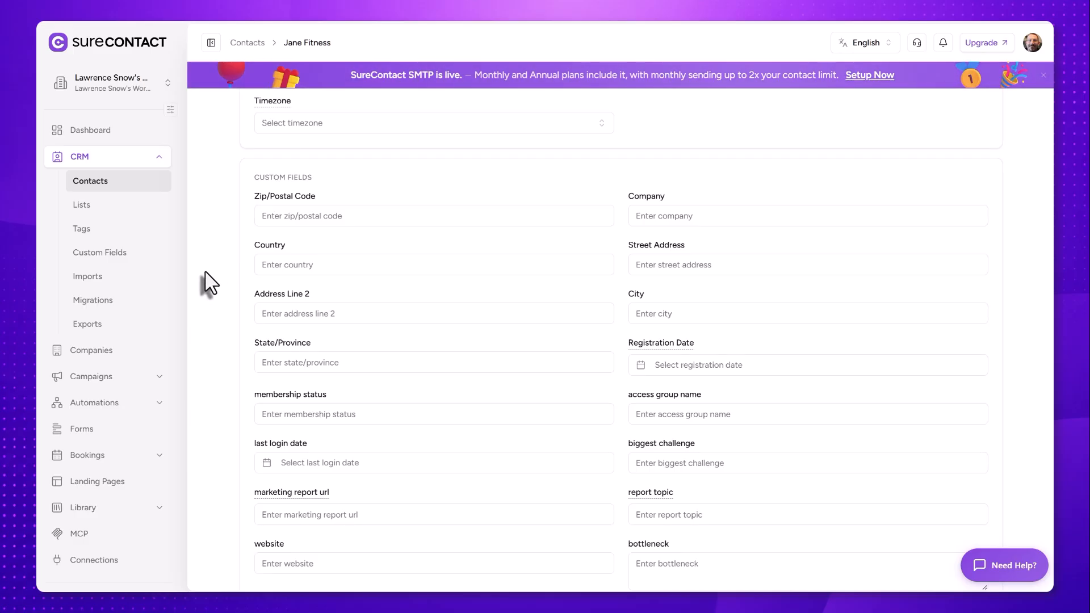
- Open the list of automation sequences
{"action": "left_click", "coordinate": [105, 403]}
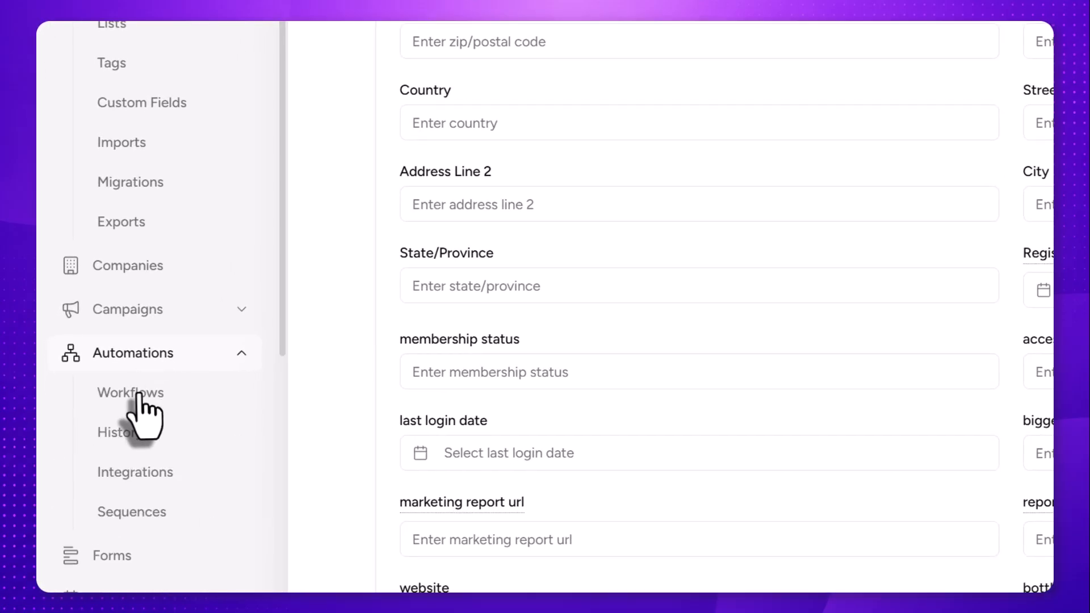
{"action": "left_click", "coordinate": [138, 397]}
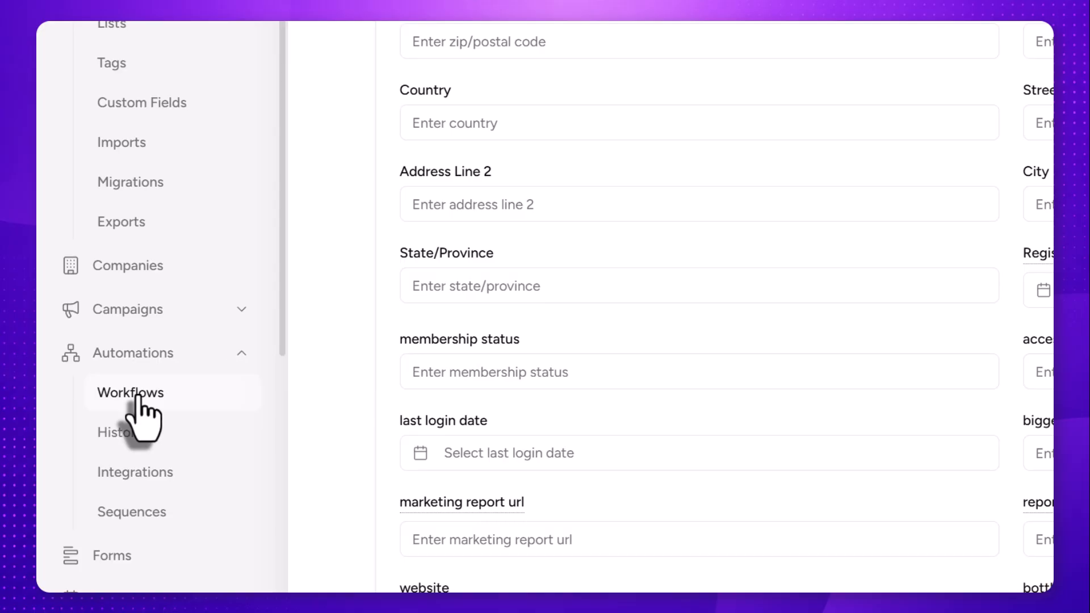
{"action": "left_click", "coordinate": [131, 513]}
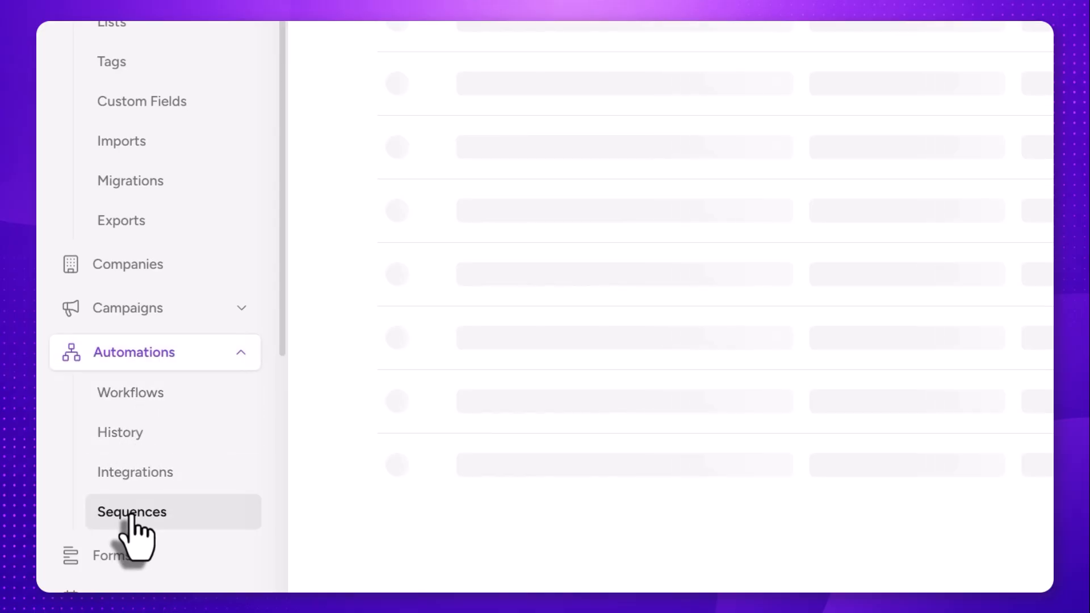